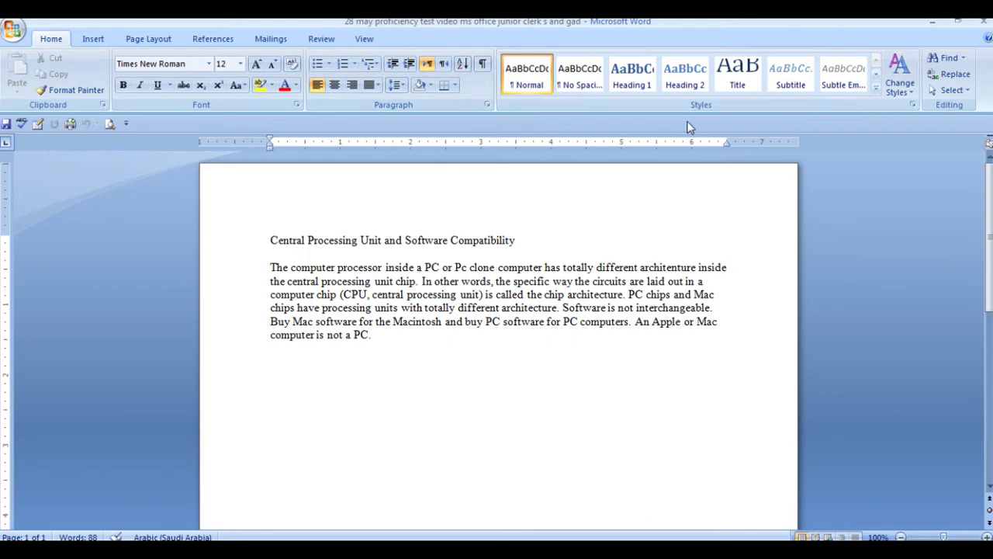
left_click(363, 39)
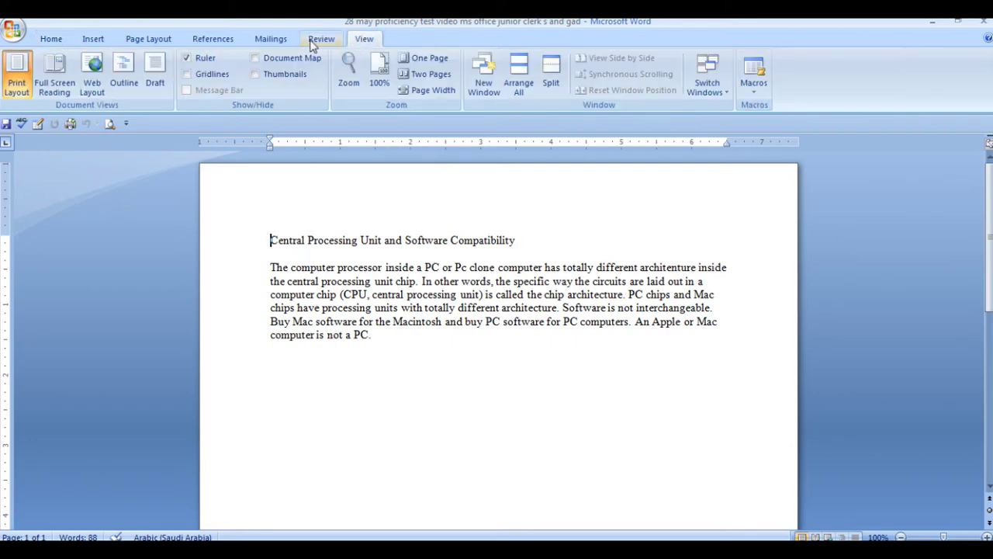
scroll(116, 43, "up", 1)
left_click(93, 39)
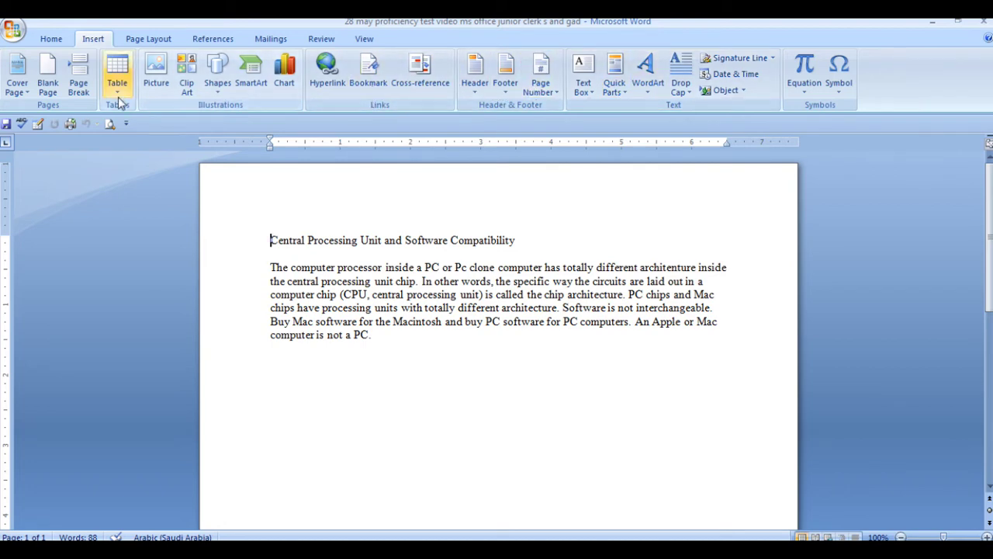
left_click(160, 41)
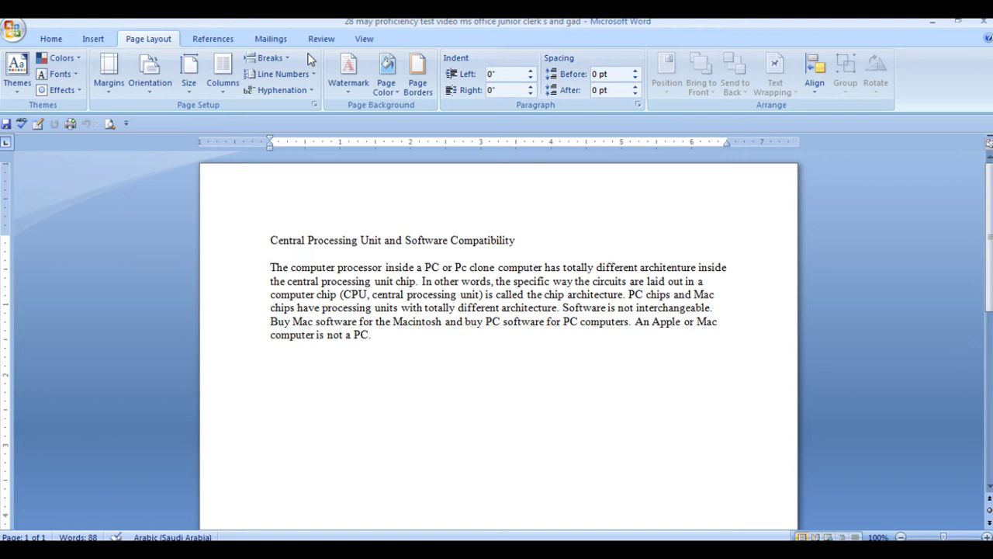
left_click(276, 39)
left_click(211, 42)
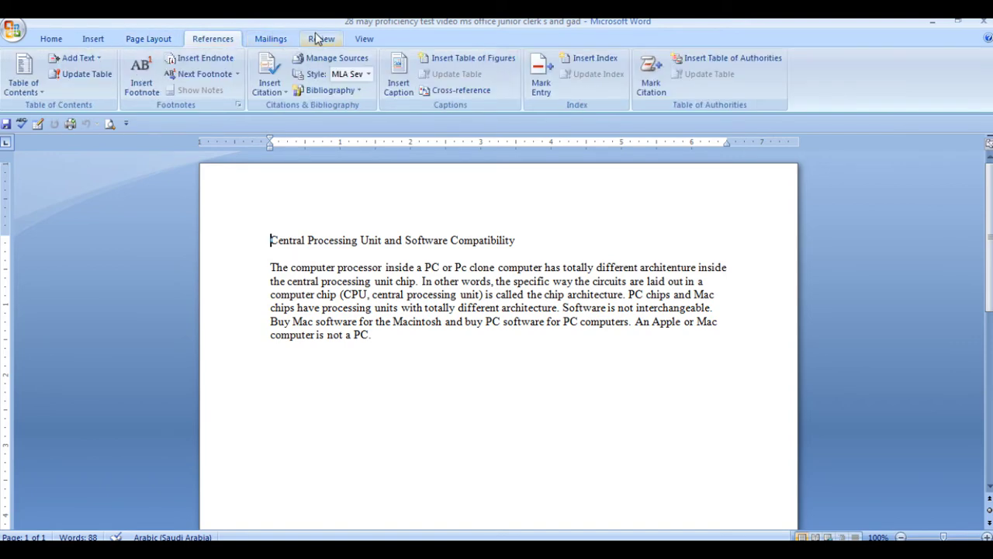
left_click(321, 38)
left_click(365, 39)
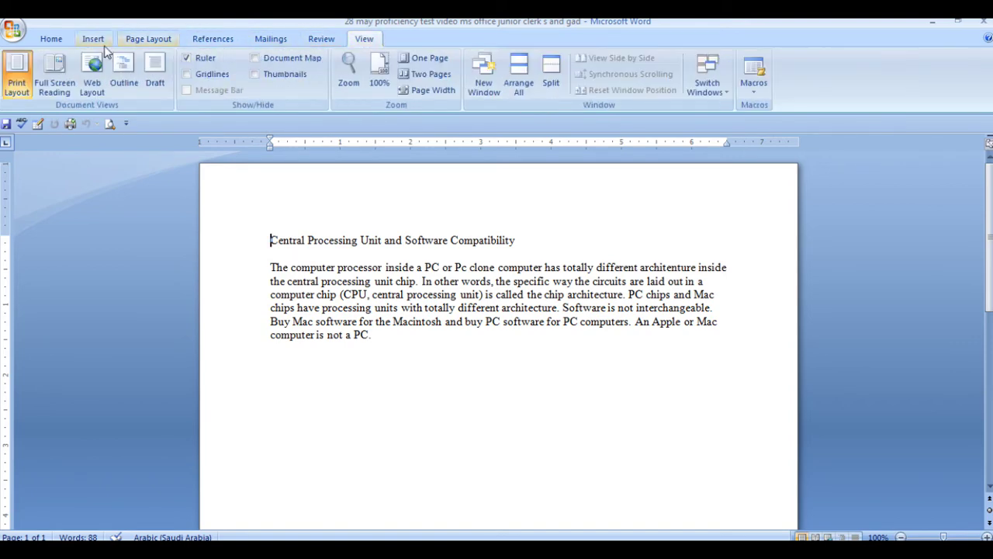
left_click(53, 41)
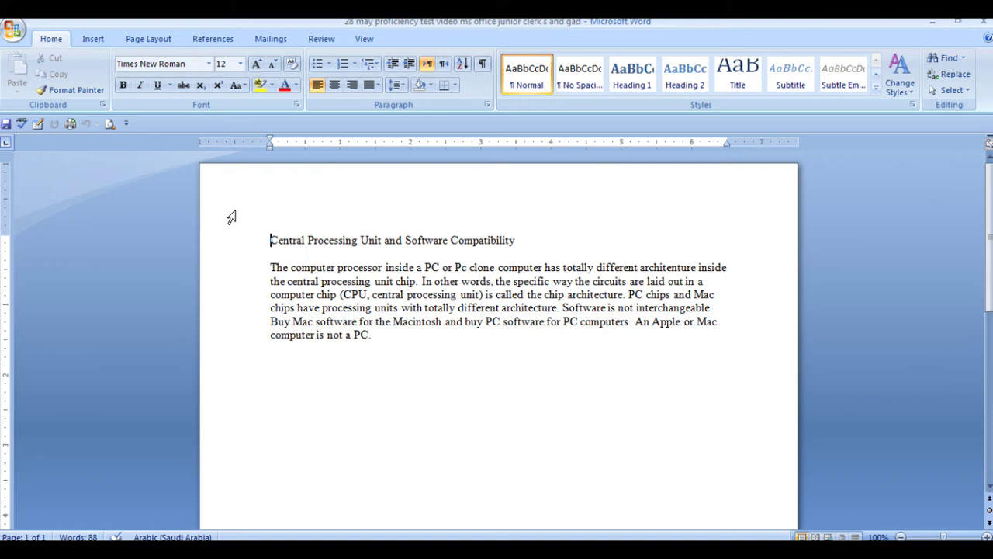
left_click(208, 65)
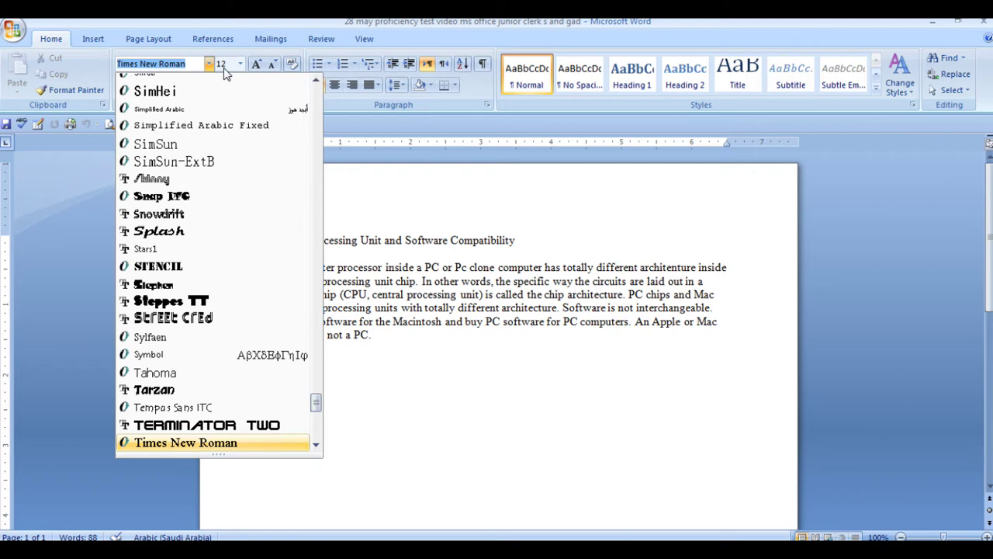
left_click(241, 66)
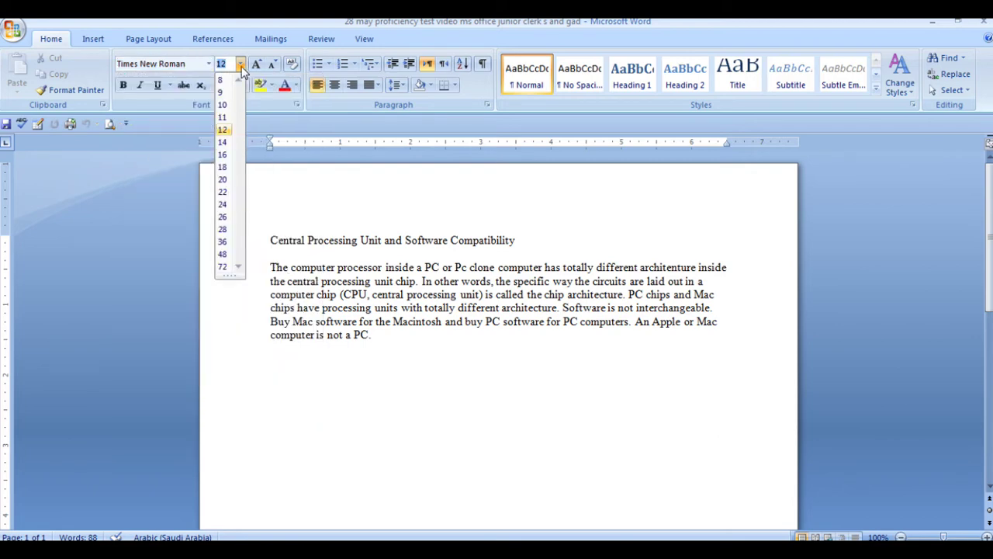
left_click(303, 238)
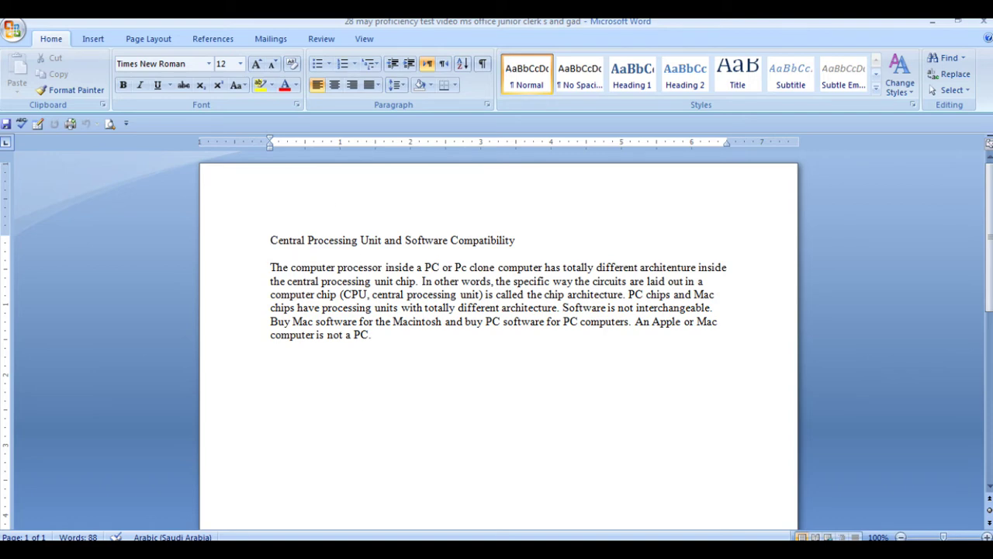
Check the task instructions in the test sheet photo and switch the document's input language to English (United States)
key("alt+Tab")
key("alt+shift")
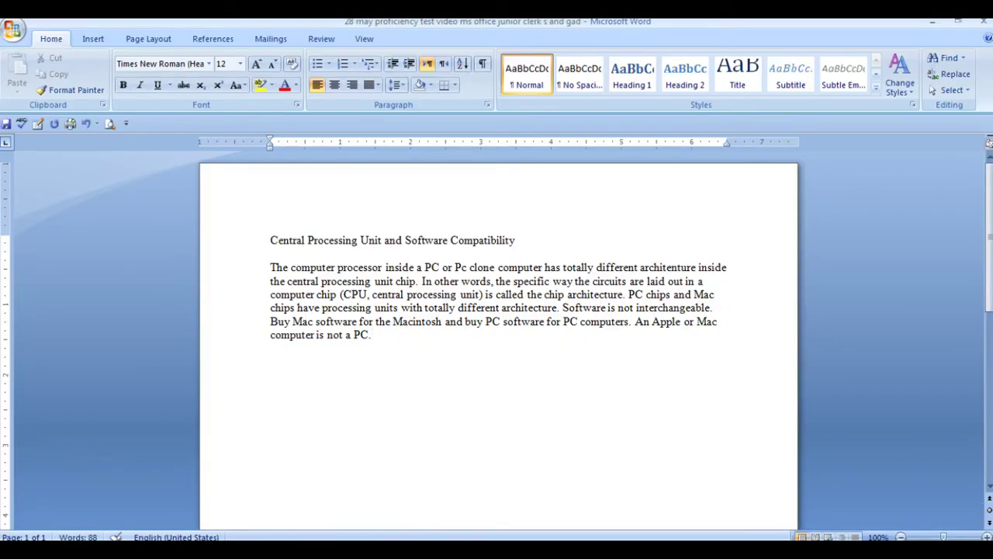
key("alt+Tab")
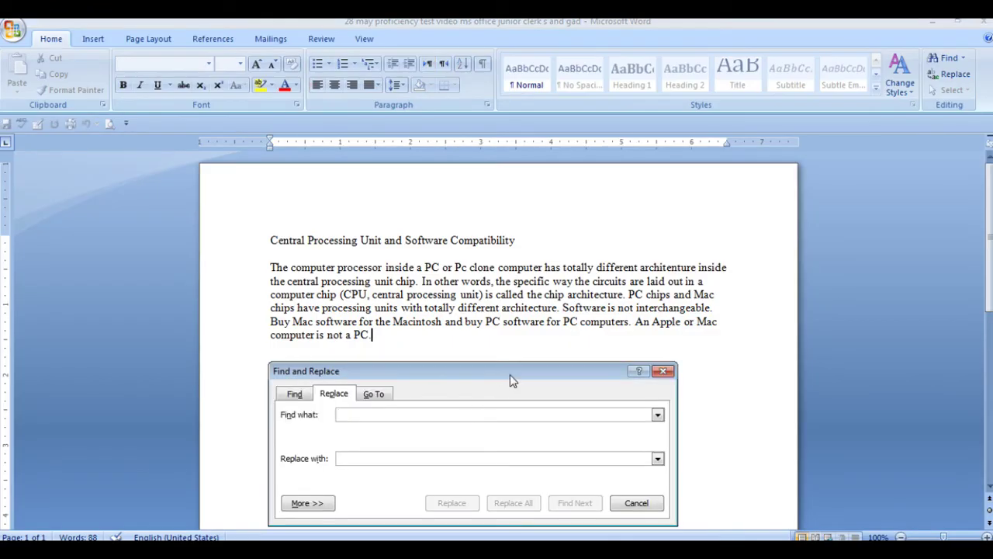
Replace all occurrences of the word computer with "COMPUTER" in capitals and quotation marks throughout the document
left_click_drag(510, 376, 598, 361)
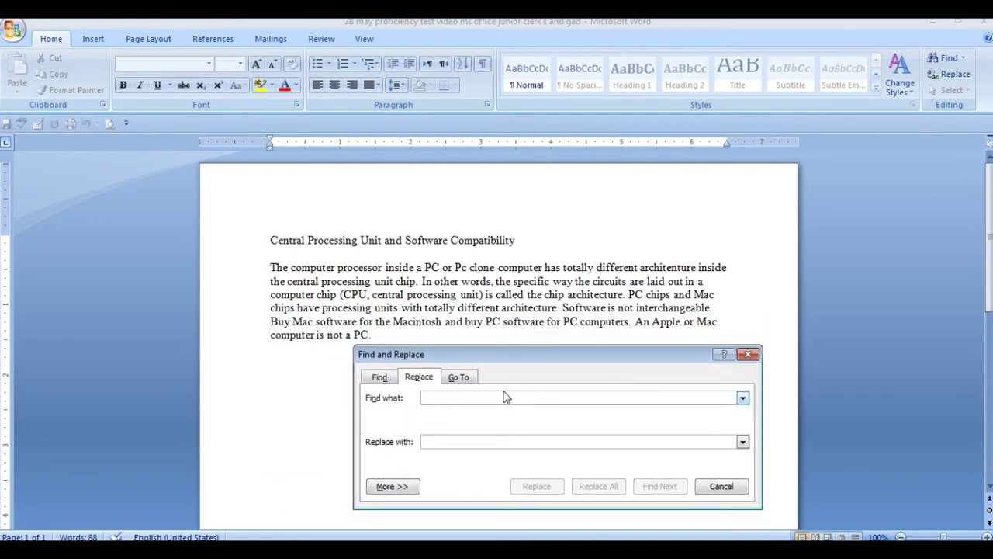
left_click(14, 39)
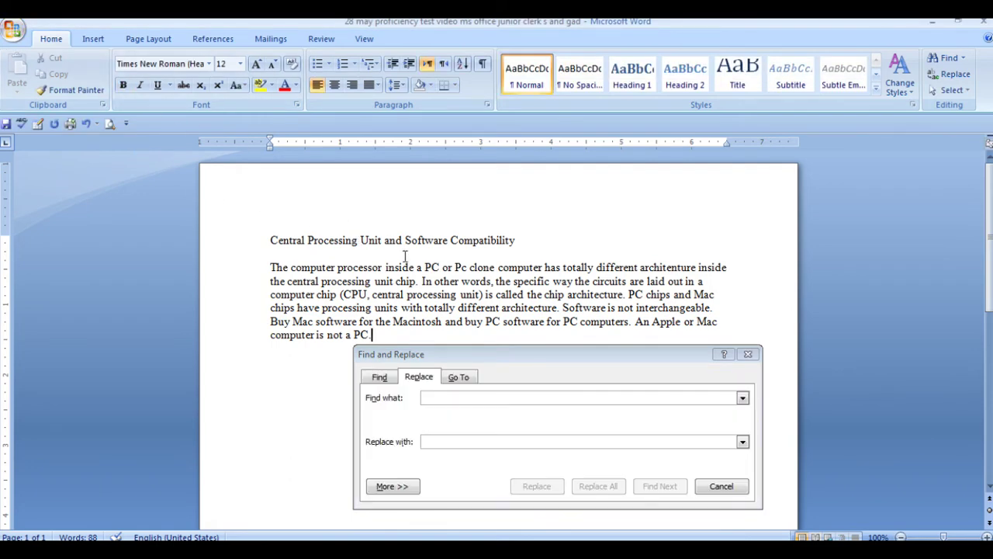
left_click_drag(522, 366, 497, 331)
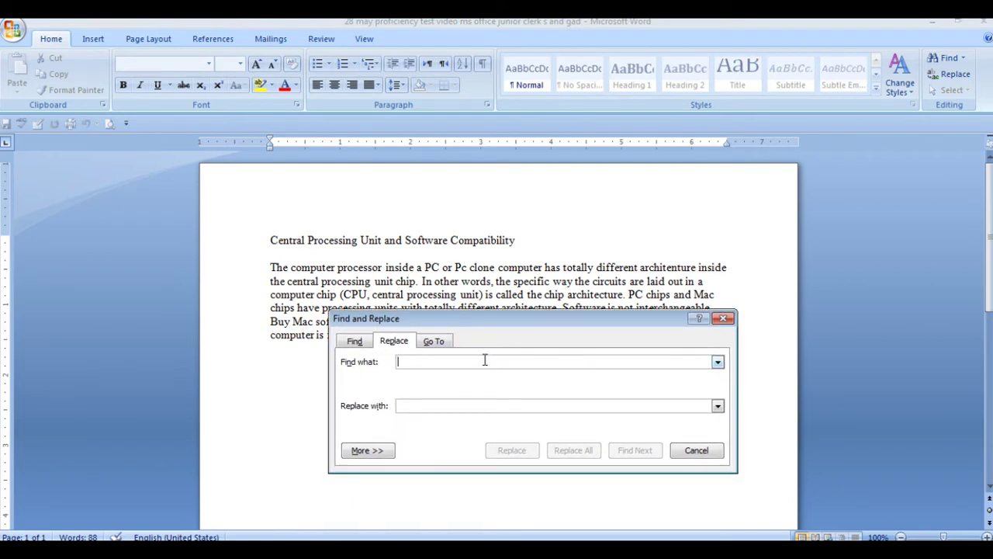
type("computer")
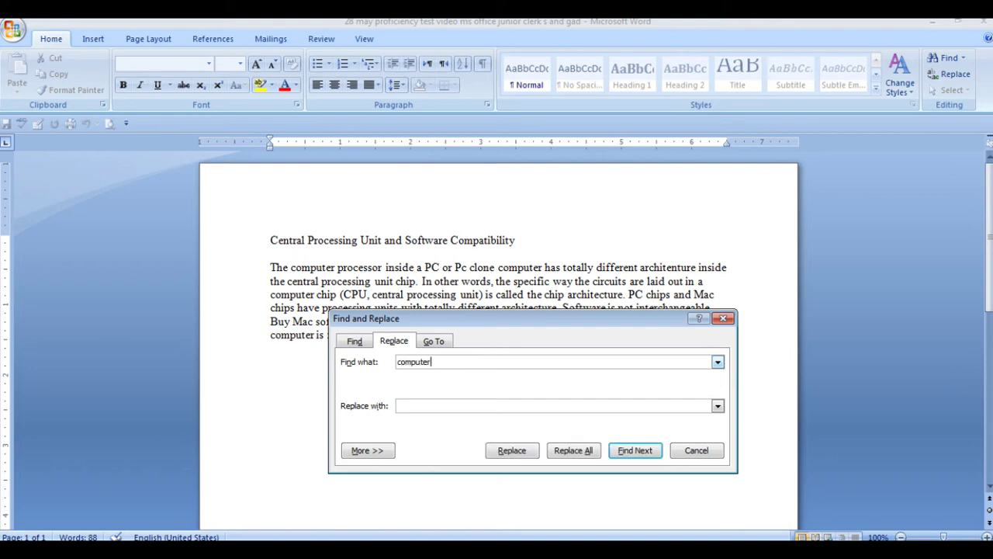
left_click(475, 409)
type("\"COMPUTER")
left_click(573, 450)
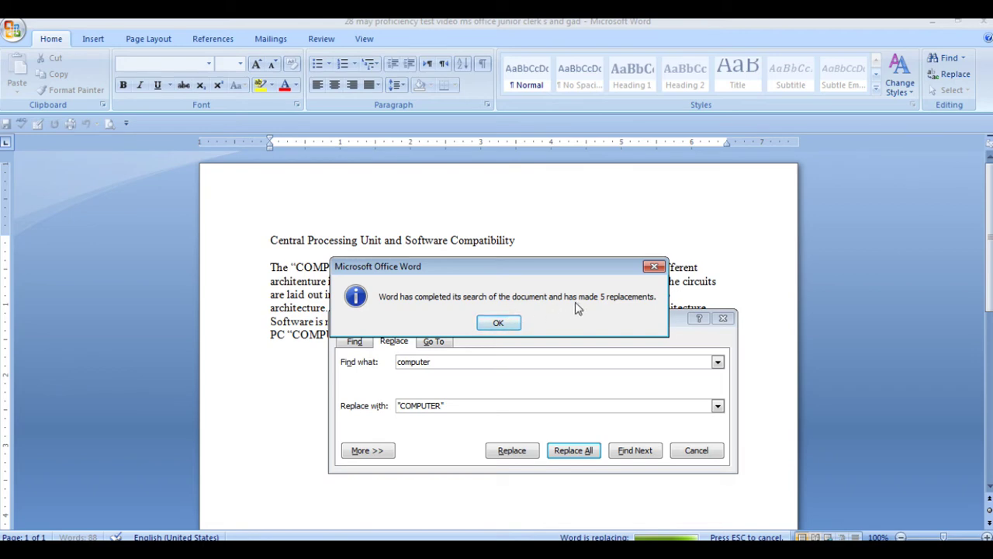
left_click(498, 323)
left_click(723, 318)
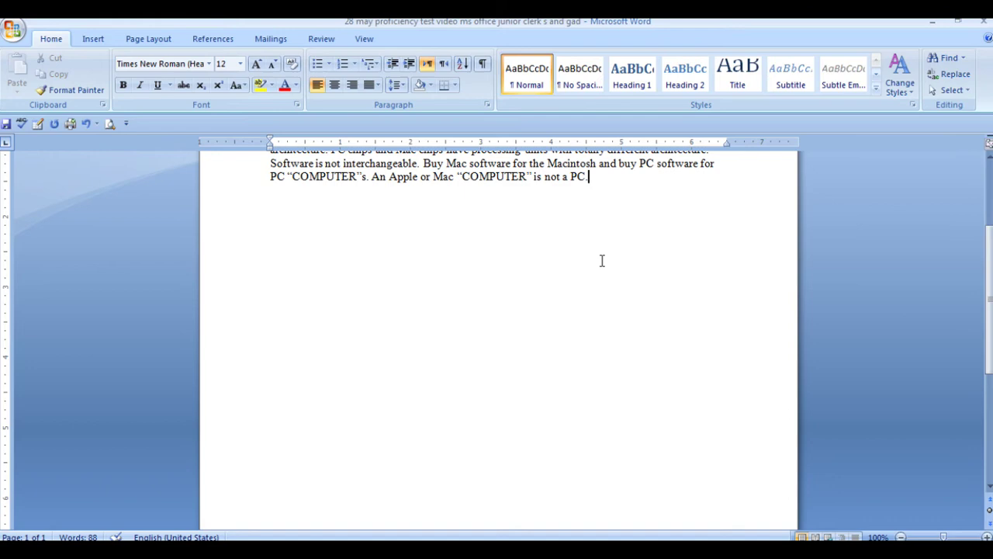
scroll(601, 261, "up", 2)
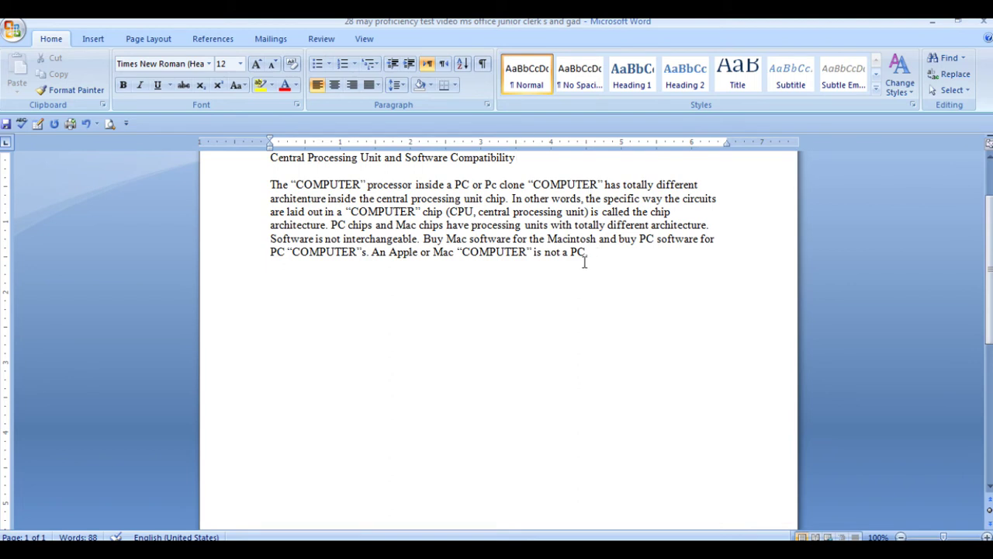
Following the test sheet, lay out the passage below the heading in three columns with a line between them
key("alt+Tab")
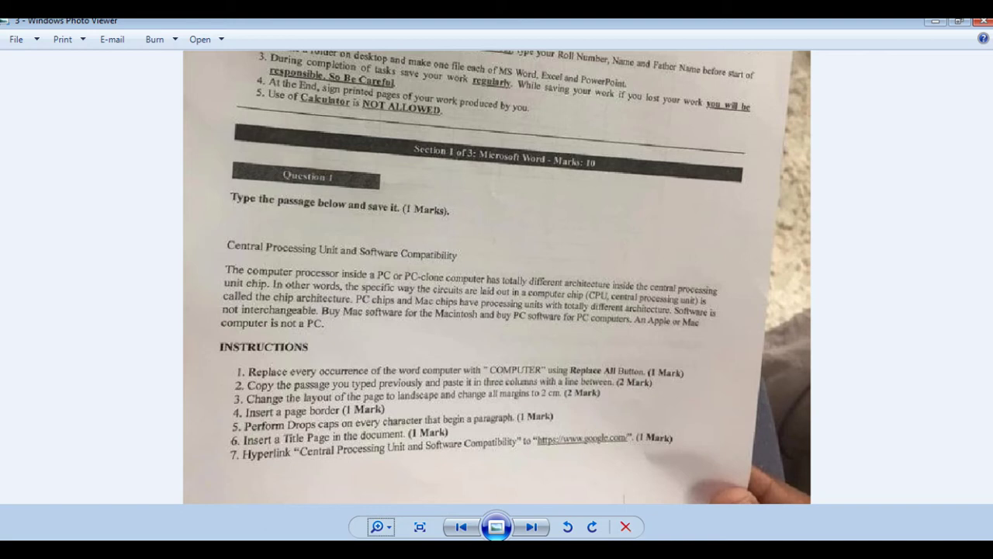
key("alt+Tab")
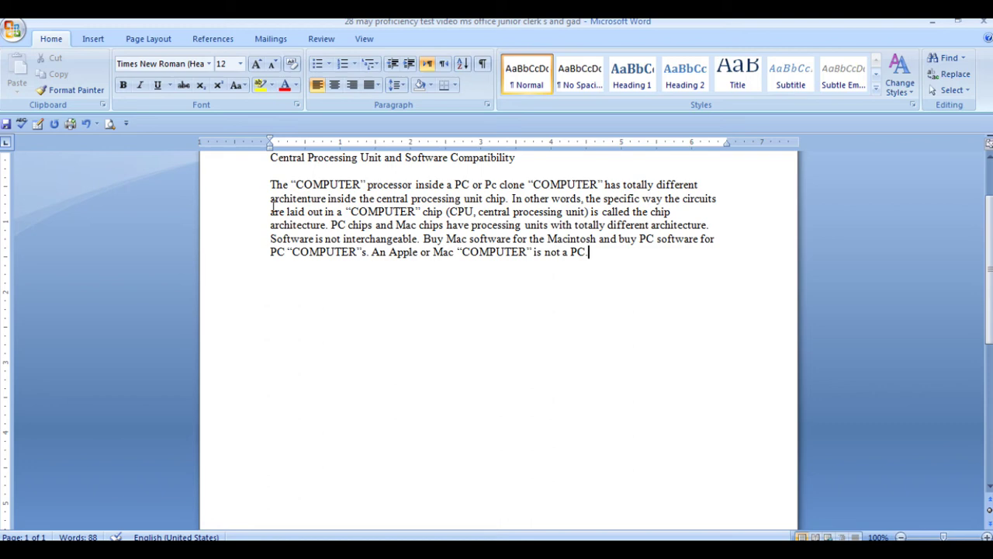
left_click_drag(271, 184, 595, 258)
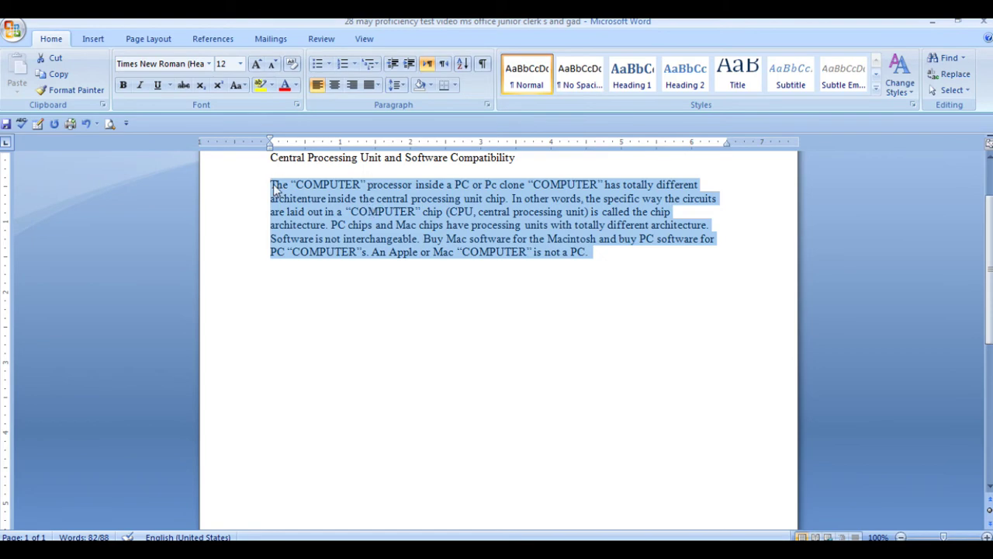
left_click(138, 40)
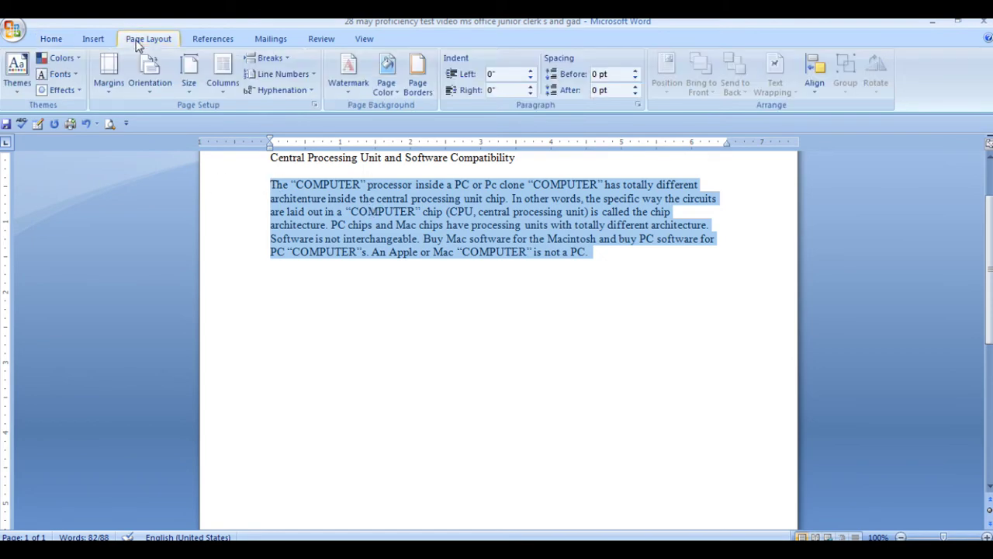
left_click(222, 86)
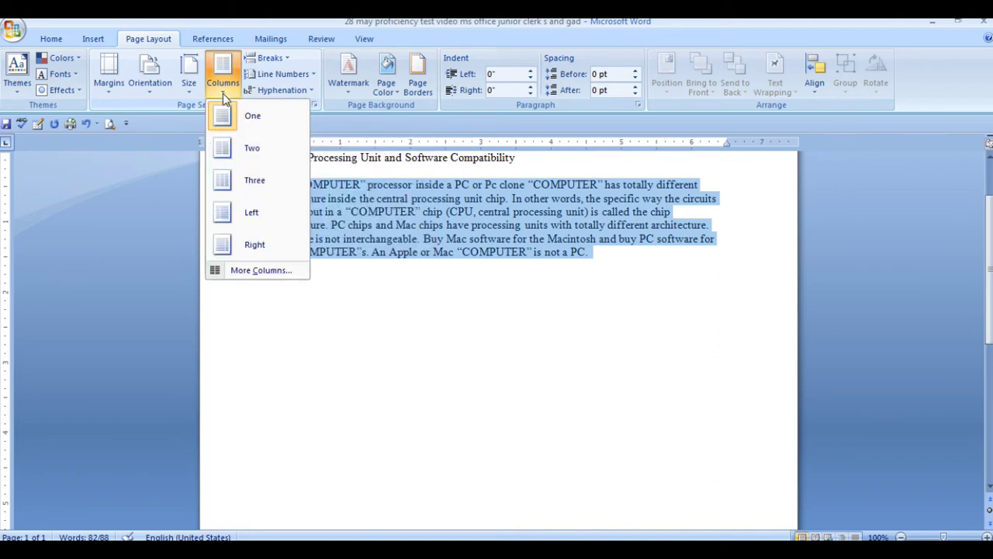
left_click(263, 270)
left_click(501, 204)
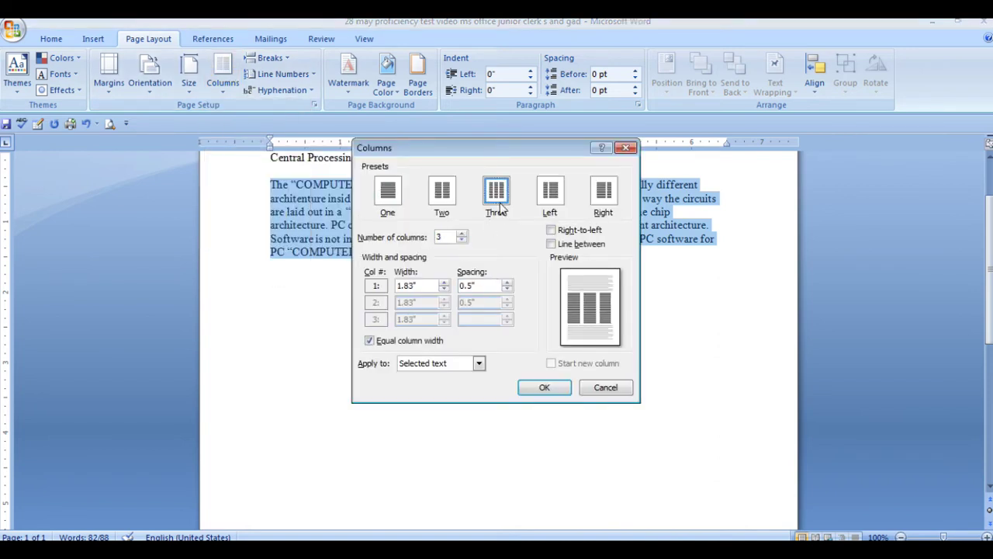
left_click(552, 244)
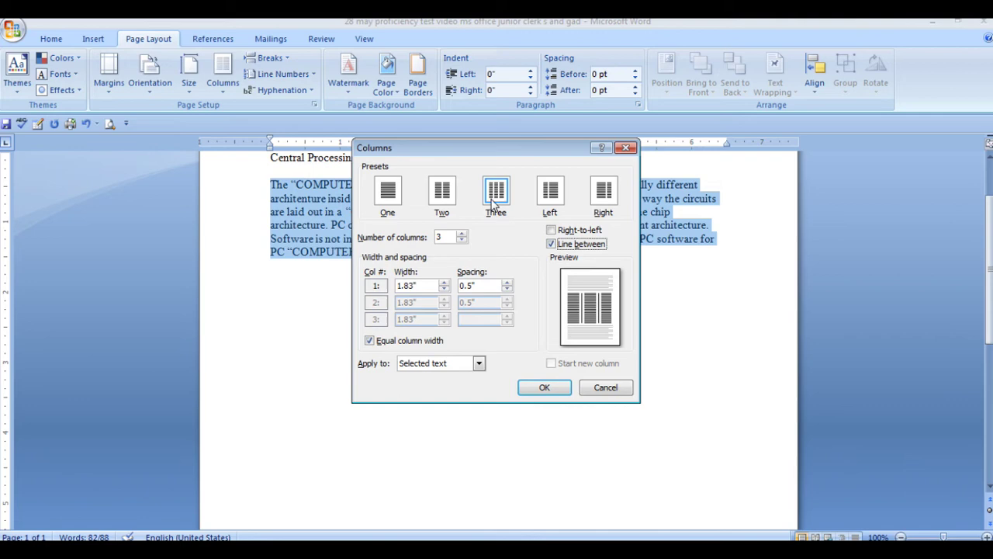
left_click(556, 244)
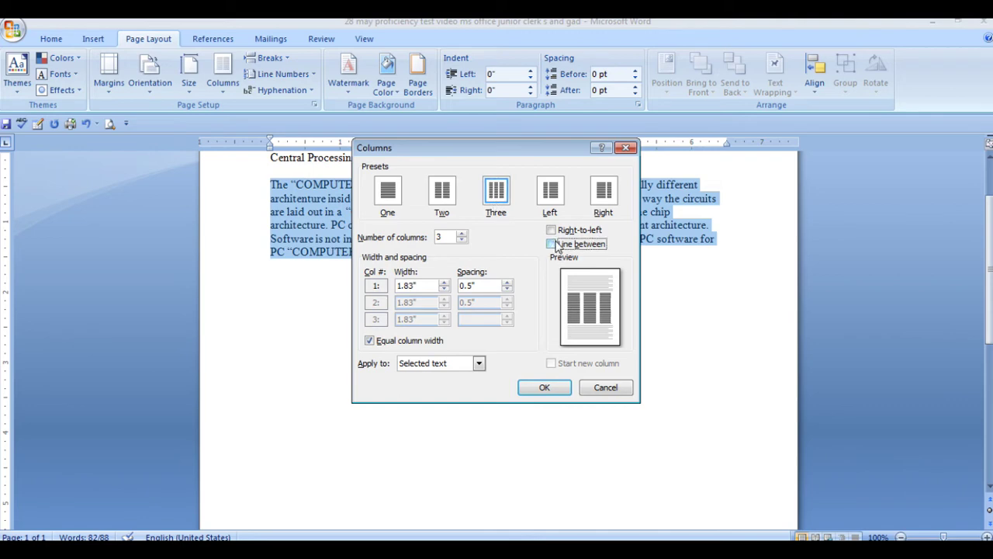
left_click(553, 244)
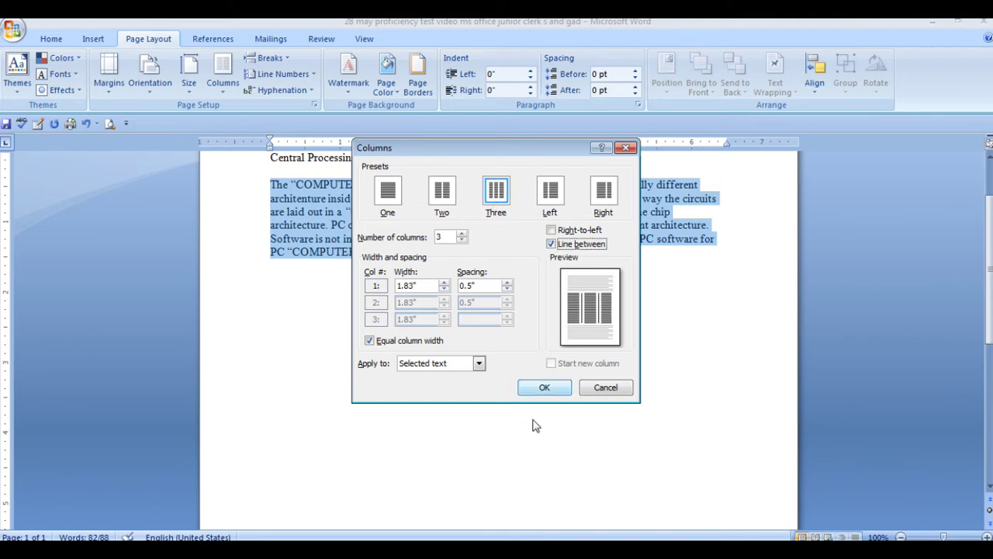
left_click(543, 390)
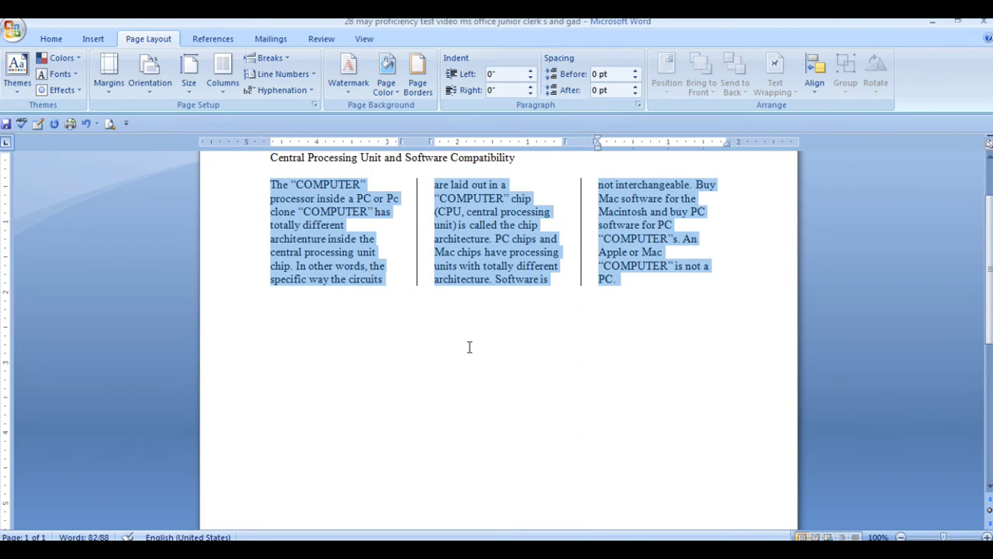
left_click(572, 279)
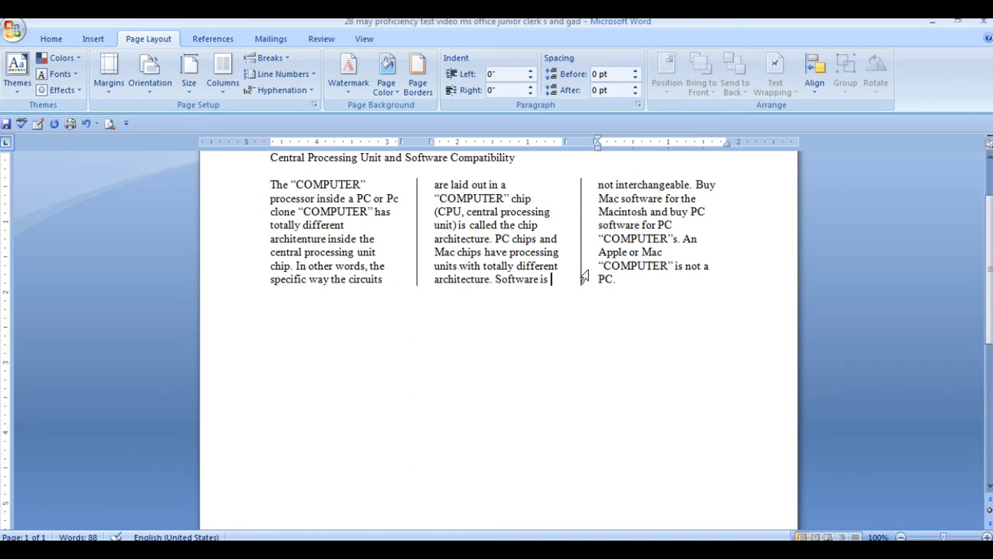
Check the next instruction on the test sheet and try to set the page orientation to landscape
key("alt+Tab")
key("alt+Tab")
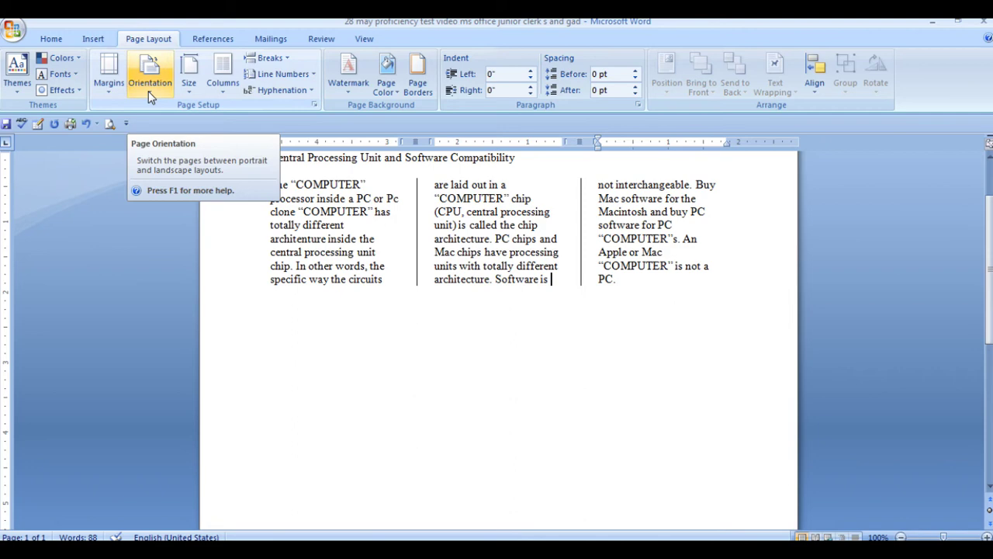
left_click(148, 90)
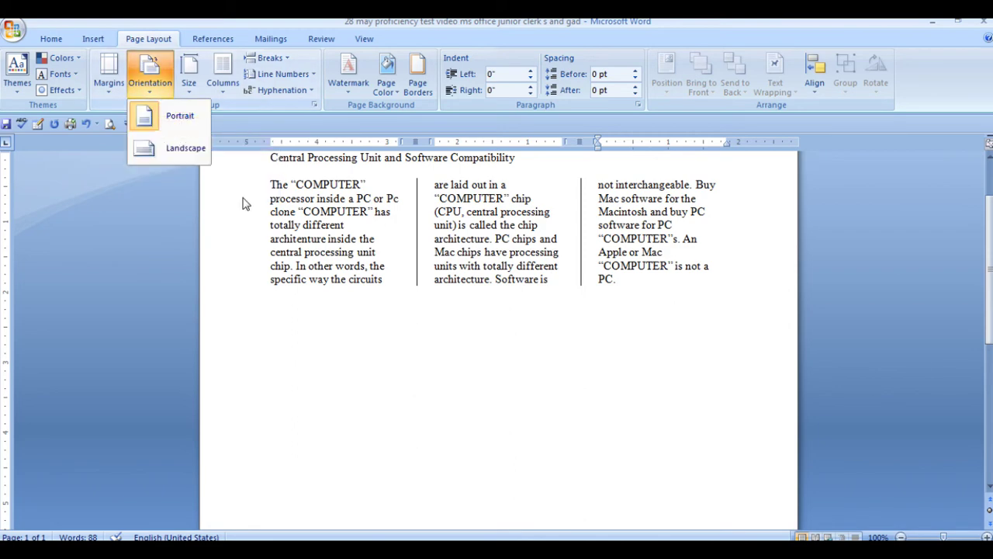
left_click(184, 146)
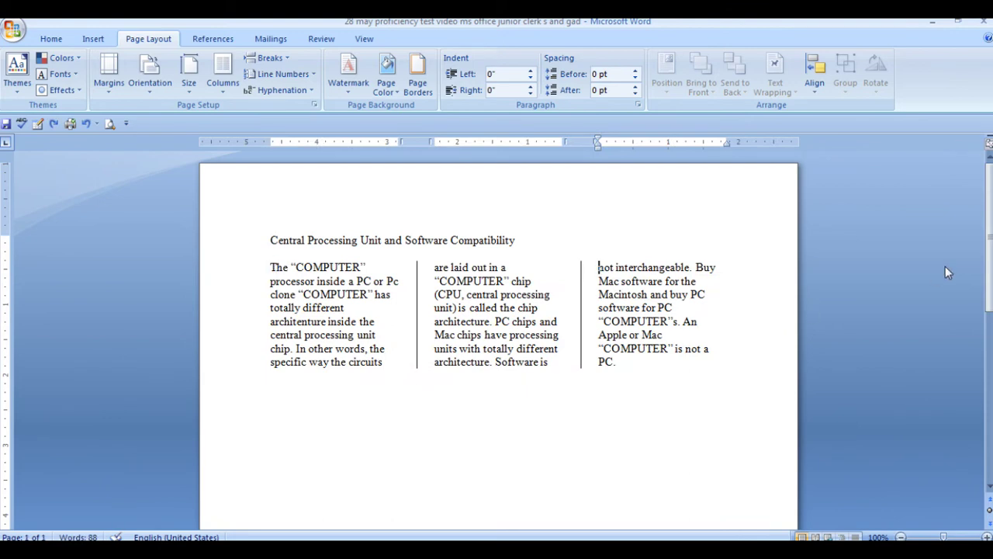
left_click_drag(990, 233, 989, 364)
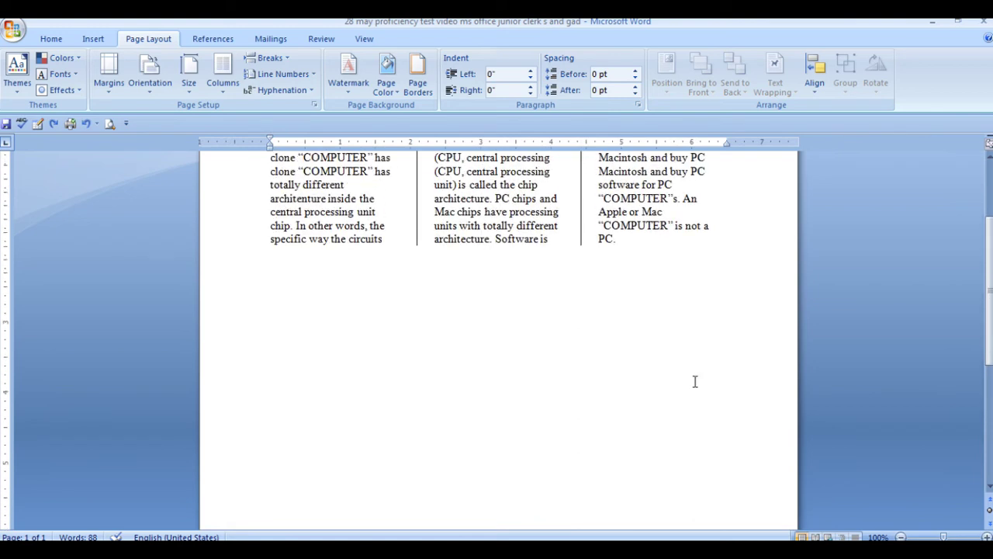
key("shift+Down")
key("shift+Down")
key("shift+Down")
key("shift+Down")
key("shift+Down")
key("shift+Down")
key("shift+Down")
key("shift+Down")
key("shift+Down")
key("shift+Down")
key("Right")
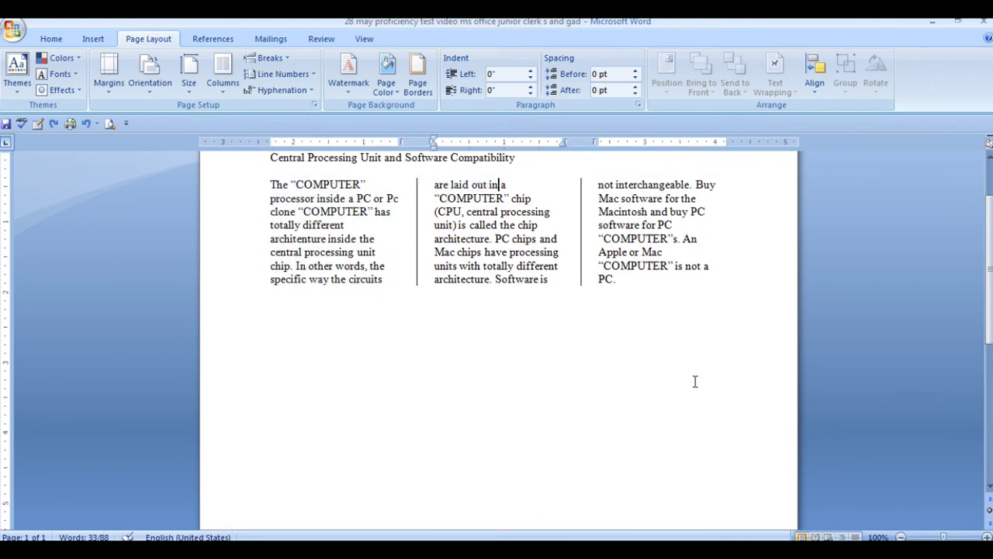
Try to set only the three-column passage to landscape orientation, and undo the change
left_click_drag(270, 187, 690, 282)
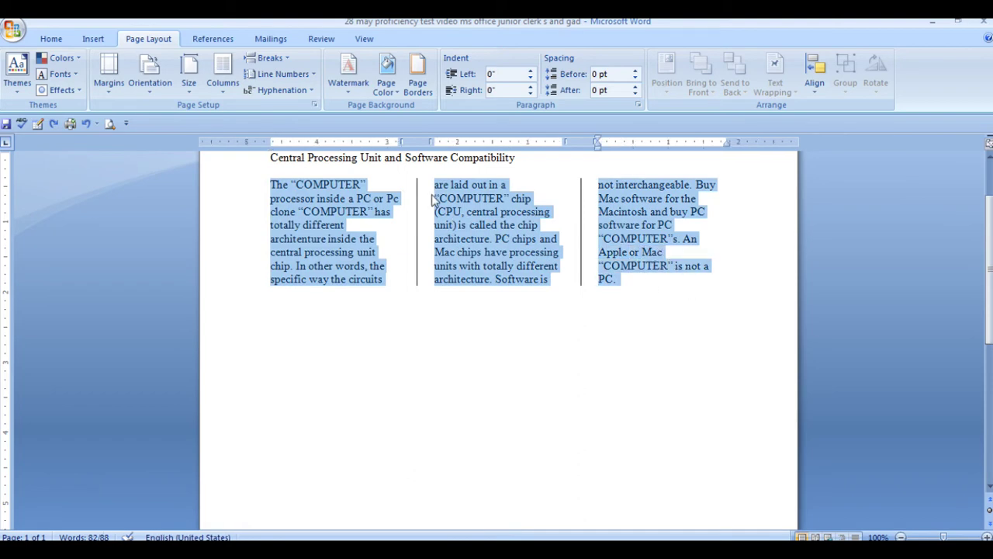
left_click(170, 91)
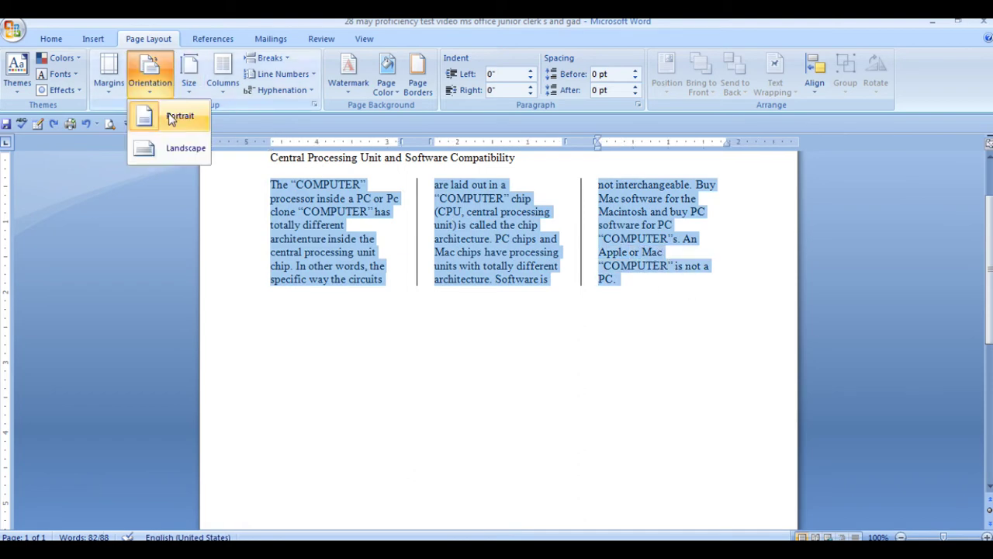
left_click(169, 144)
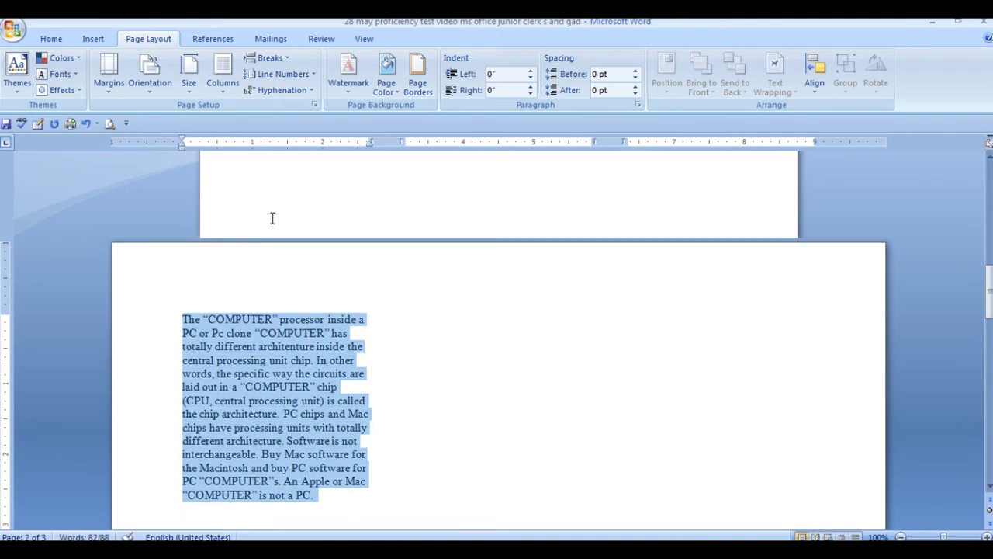
left_click(272, 218)
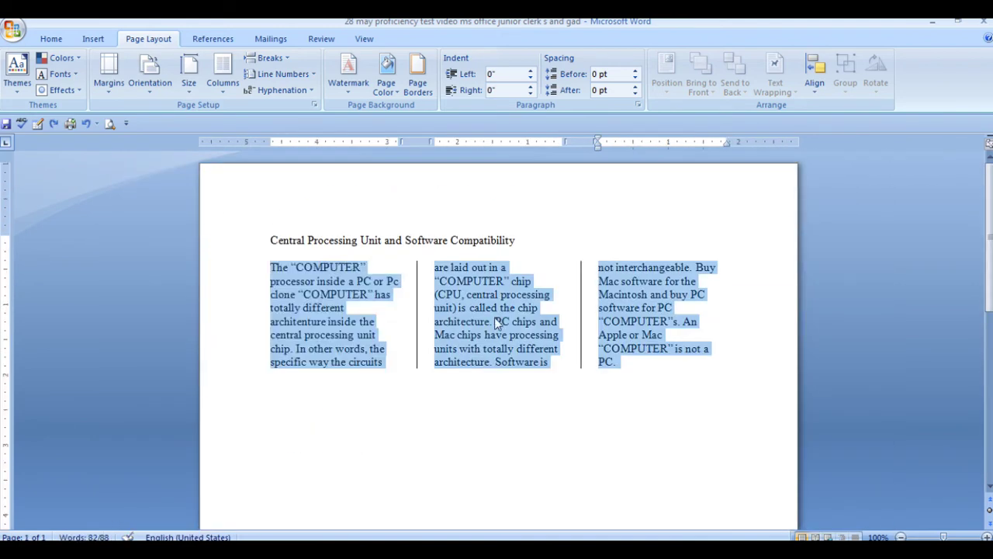
Select the whole document, including the heading and columns, and set its page orientation to landscape
left_click(271, 266)
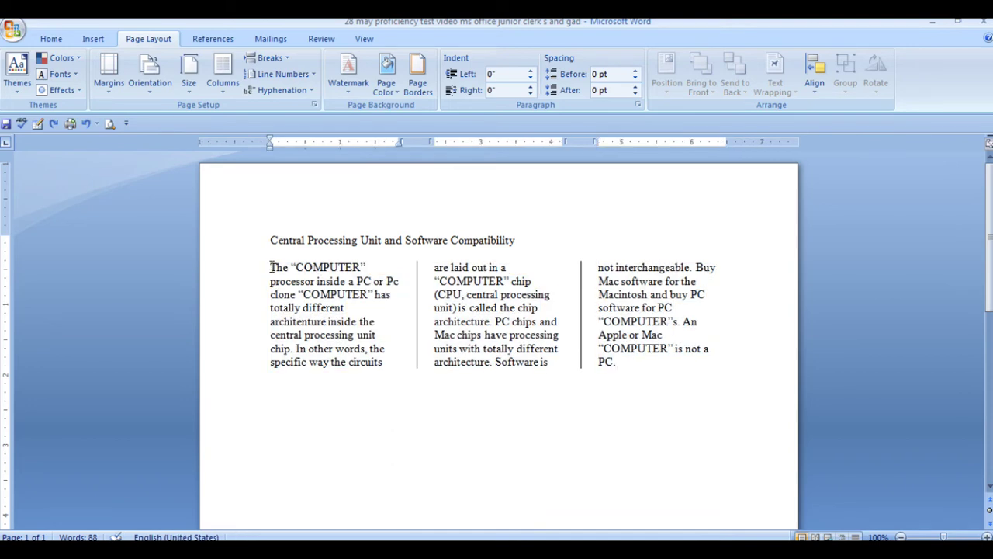
key("ctrl+a")
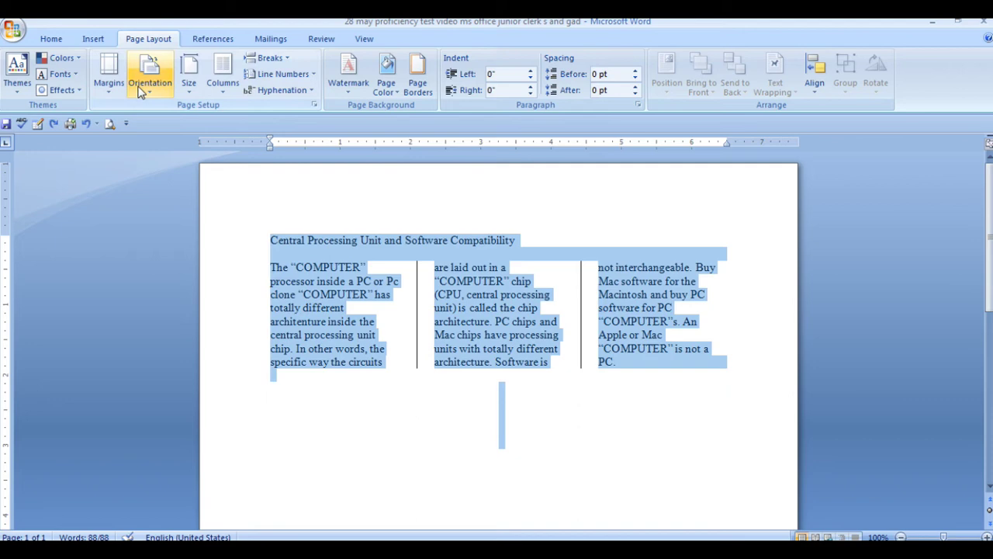
left_click(149, 78)
left_click(171, 146)
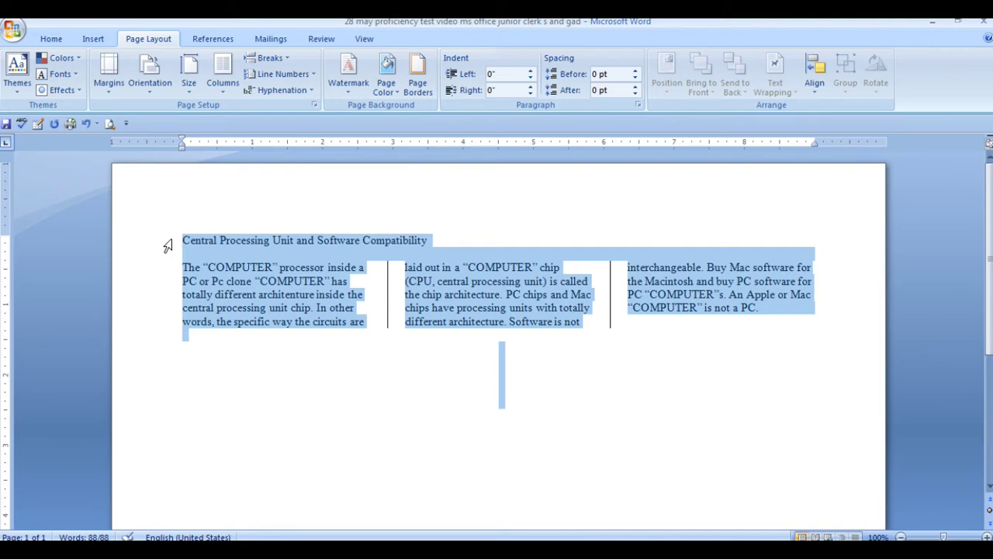
left_click(183, 237)
left_click(150, 78)
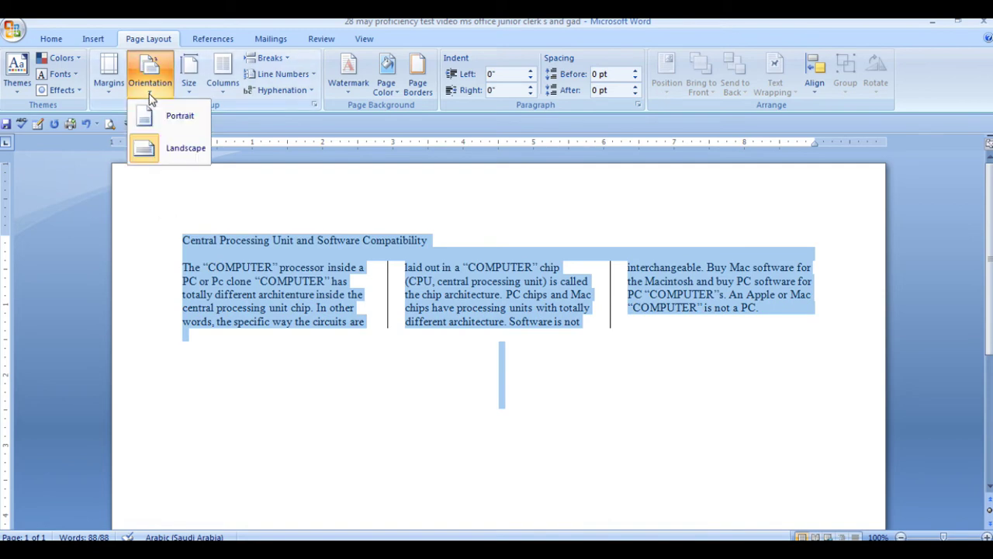
left_click(178, 150)
left_click(166, 256)
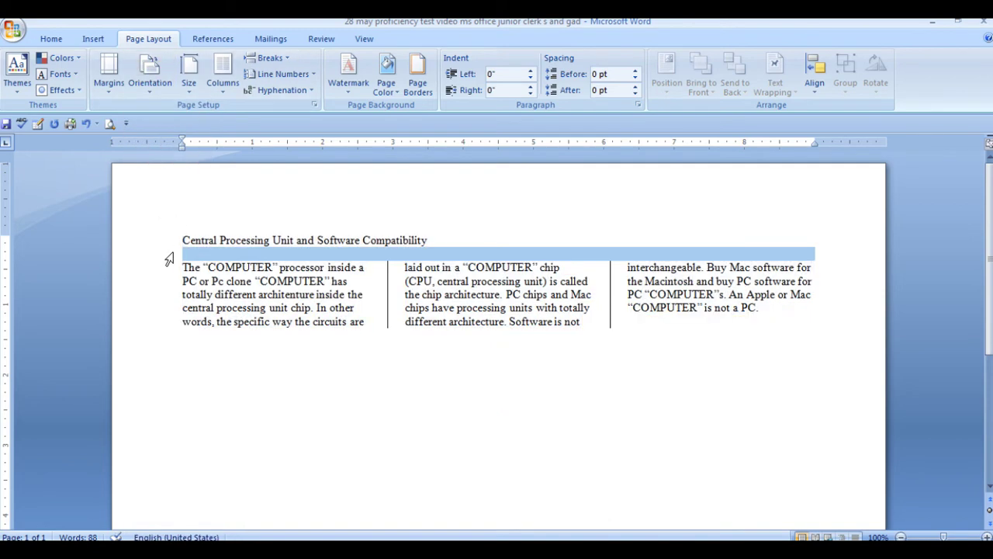
left_click(782, 319)
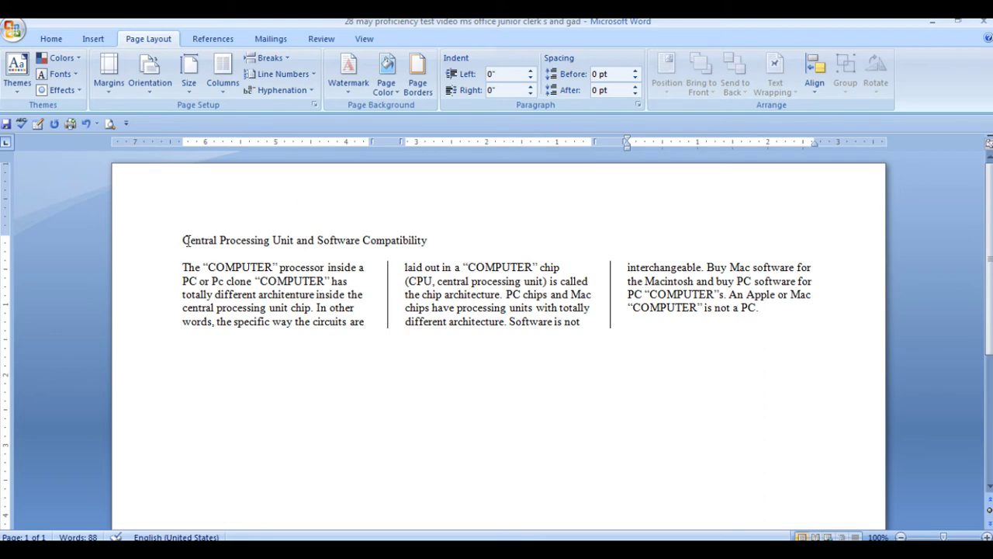
key("alt+shift")
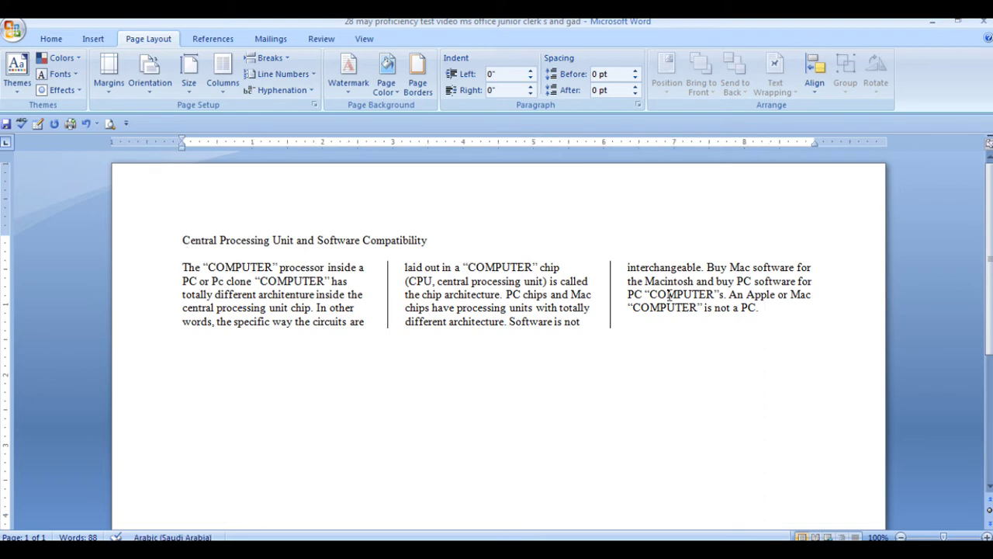
key("alt+shift")
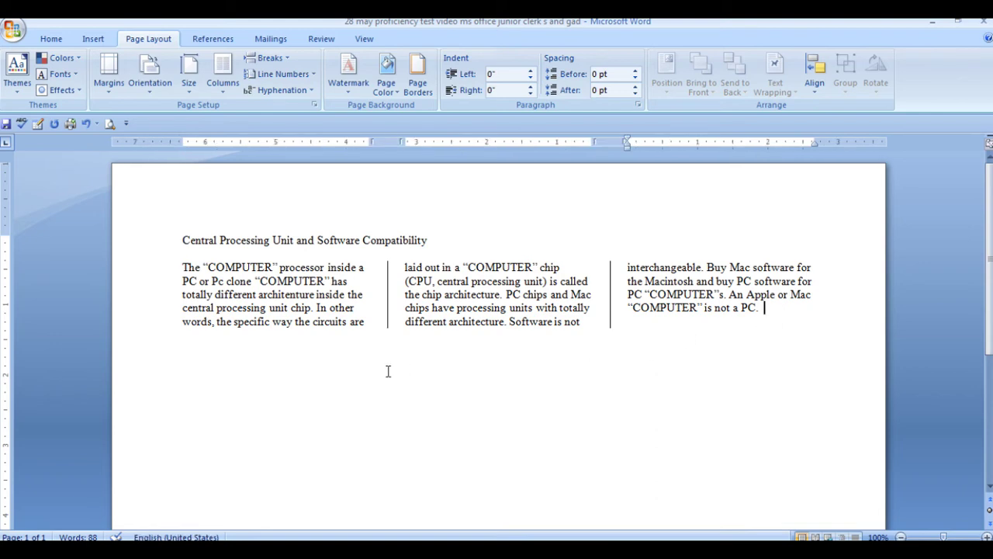
left_click(167, 226)
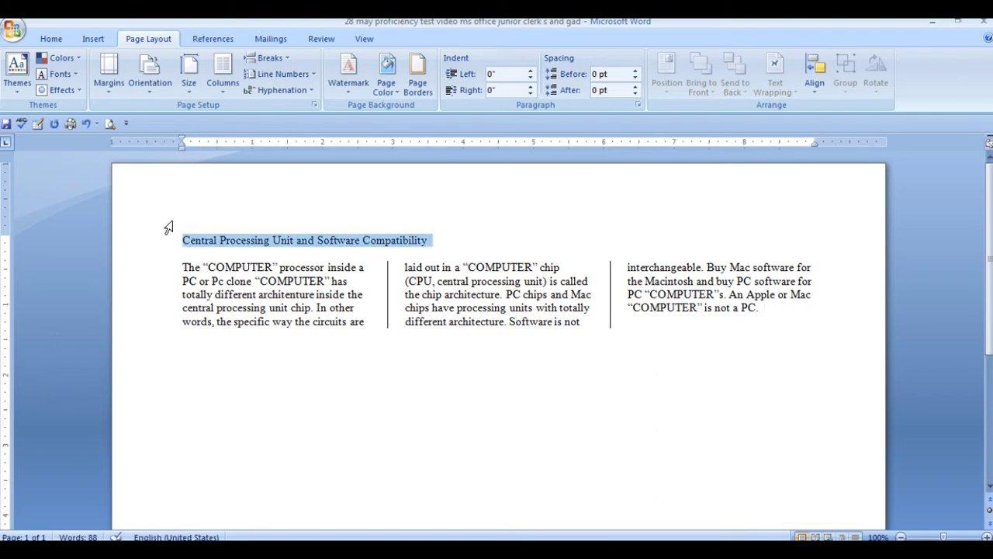
left_click(226, 266)
left_click(430, 333)
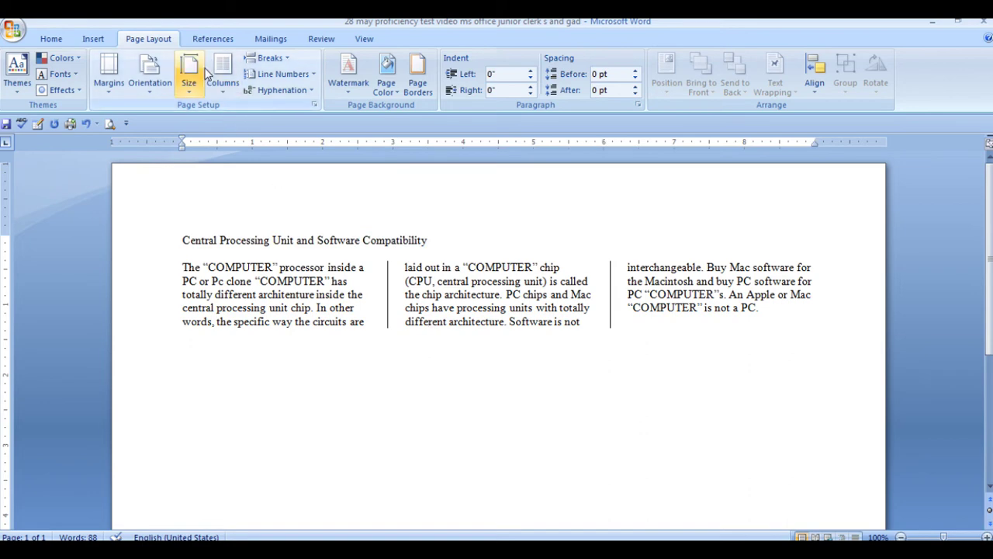
Set custom page margins of 2 inches at the top, bottom, left and right for the current section
left_click(109, 86)
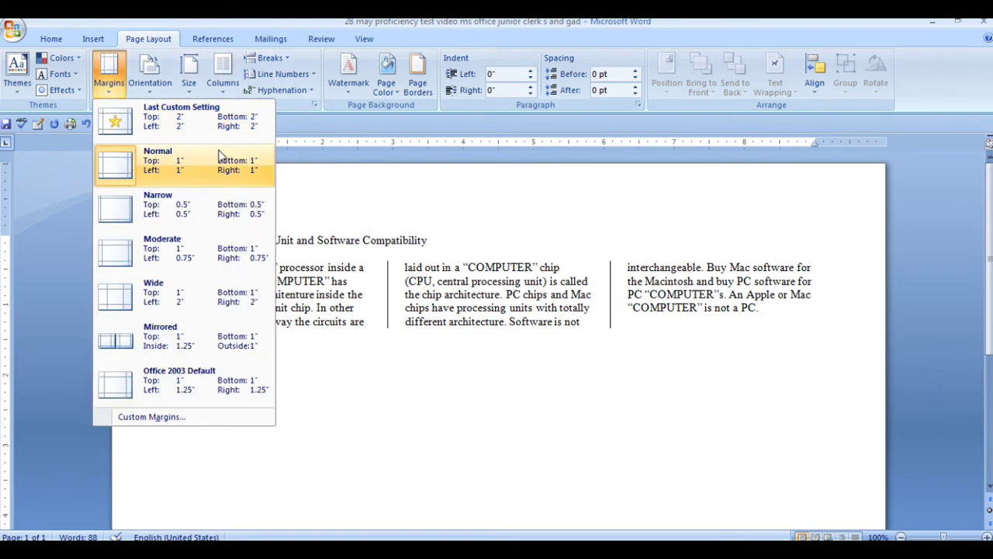
left_click(161, 418)
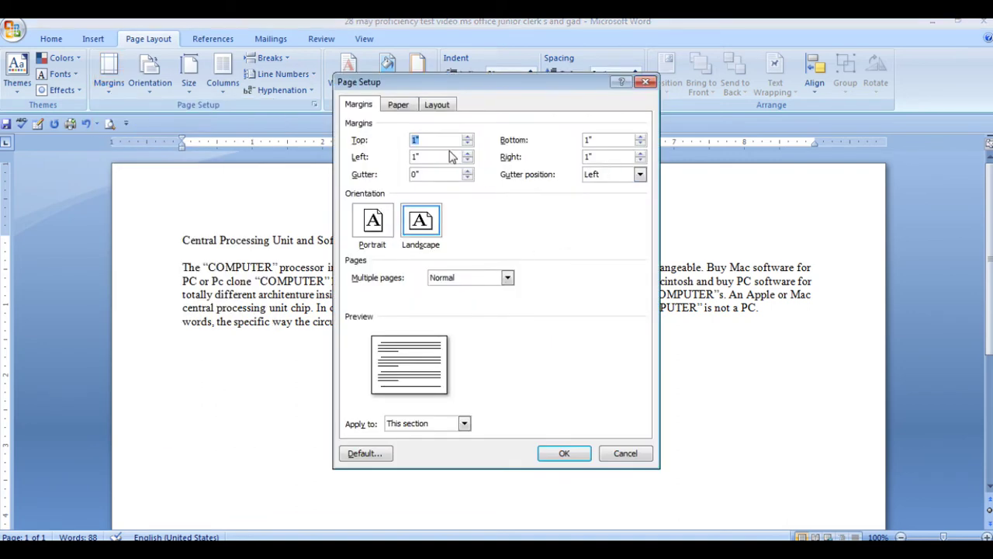
type("2")
key("Tab")
type("2")
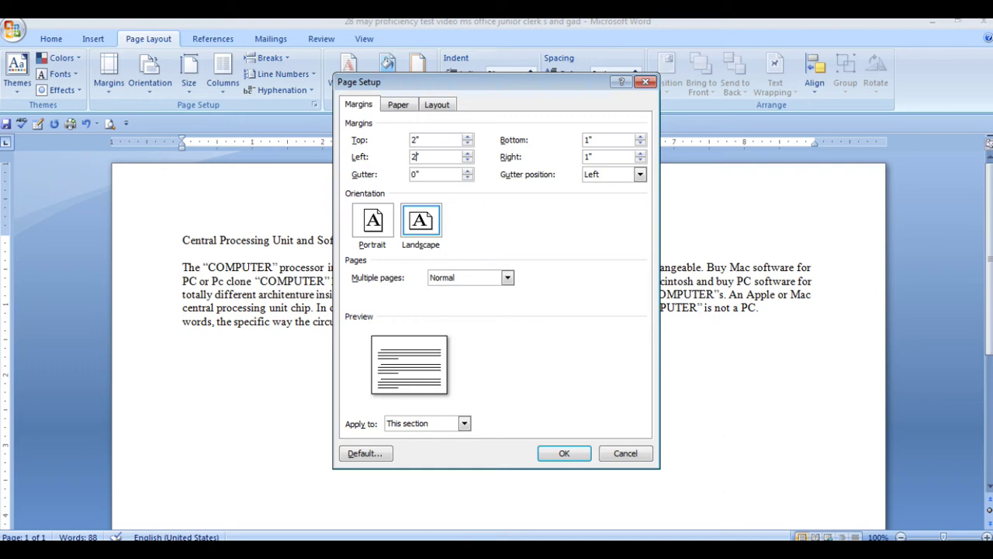
double_click(587, 142)
type("2")
left_click(591, 156)
double_click(590, 156)
type("2")
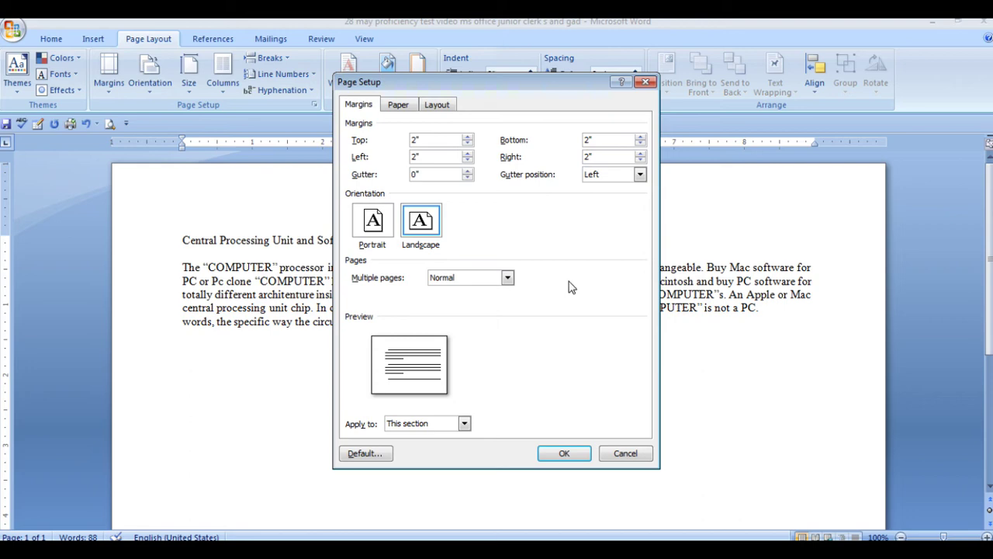
left_click(555, 456)
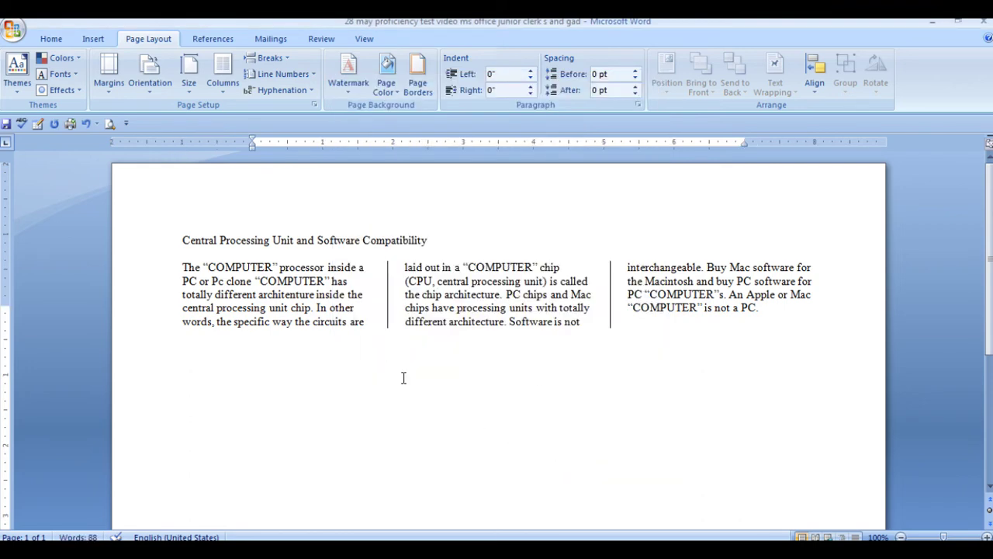
Apply the last custom margins of 2 inches on all sides to the whole document, including heading and columns
key("ctrl+a")
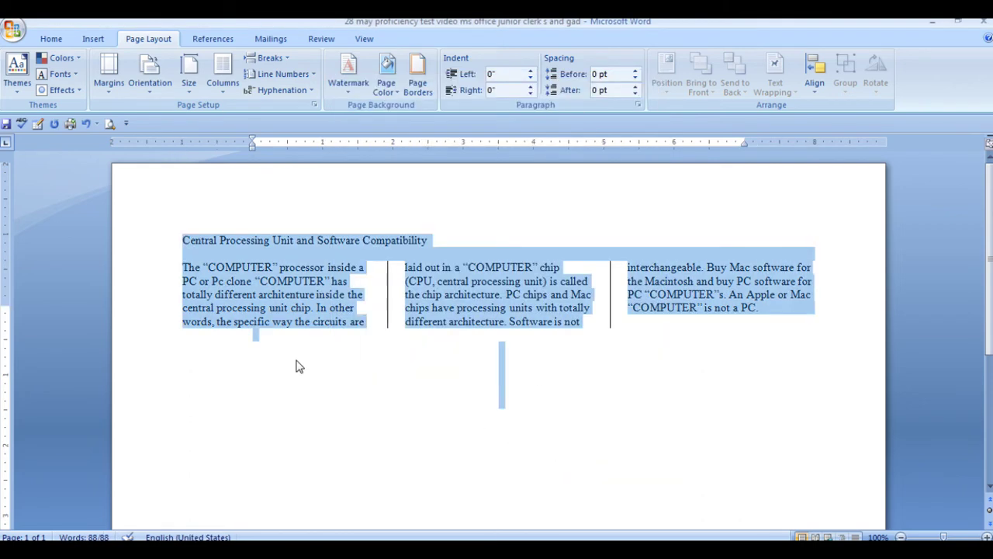
left_click(109, 87)
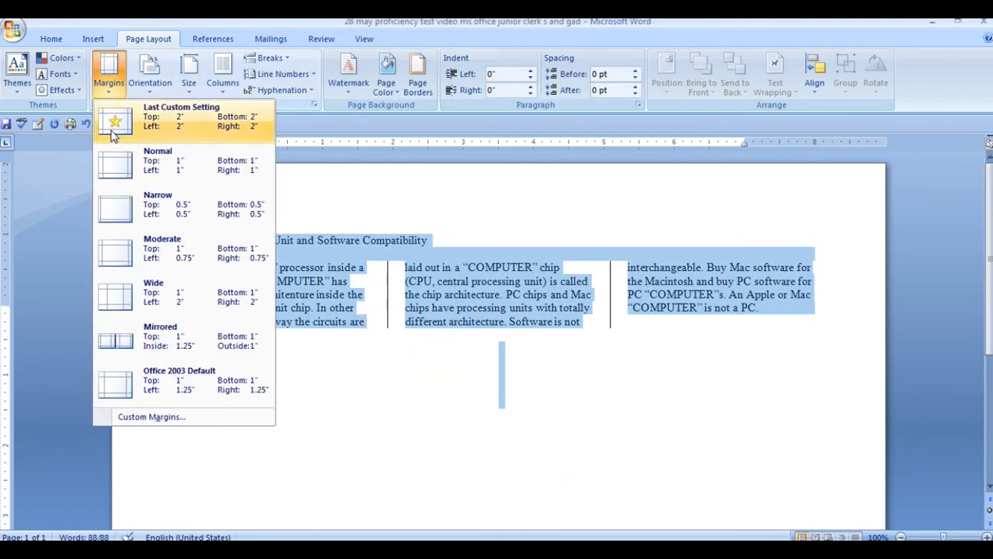
left_click(165, 136)
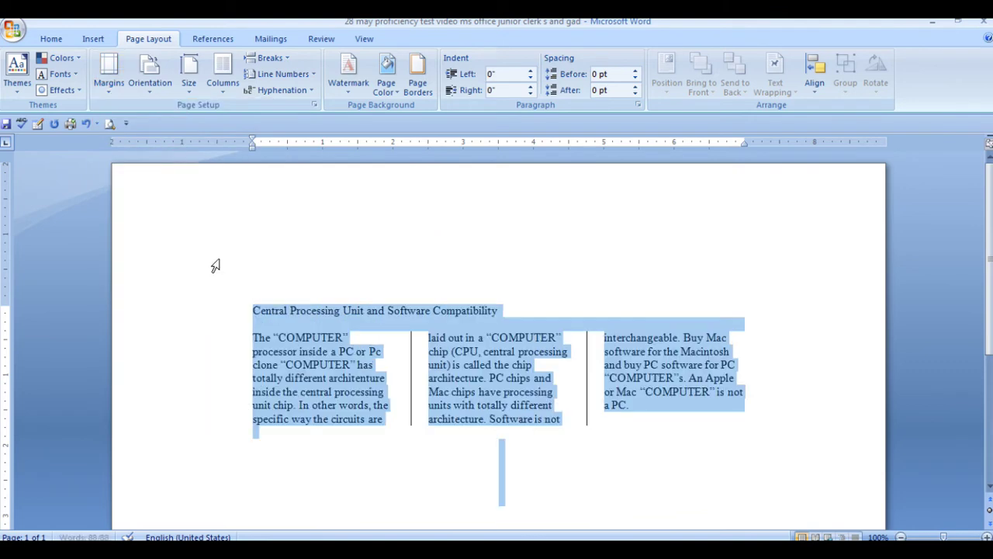
left_click(245, 339)
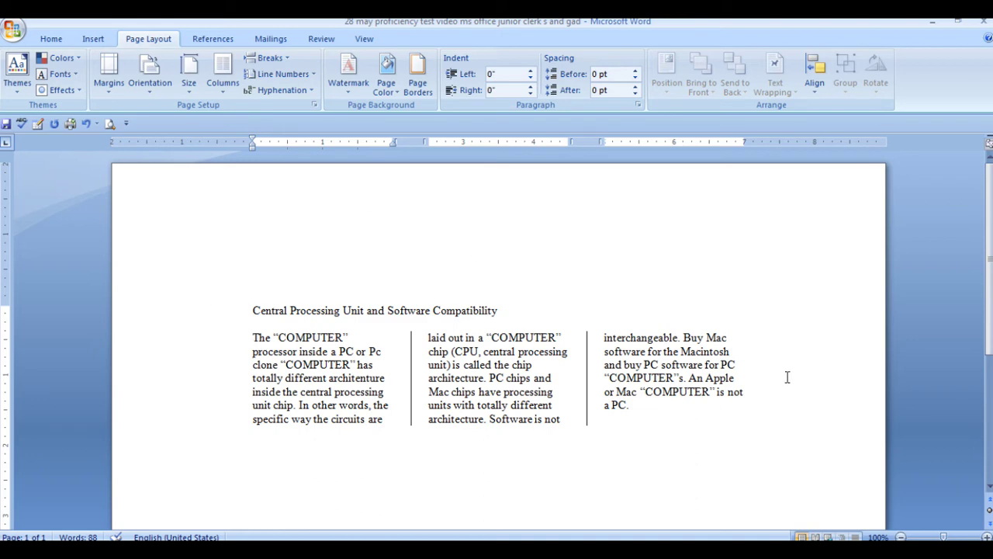
left_click(659, 417)
Following the test sheet, add a Box page border in a 3 pt shaded line style to the whole document
key("alt+Tab")
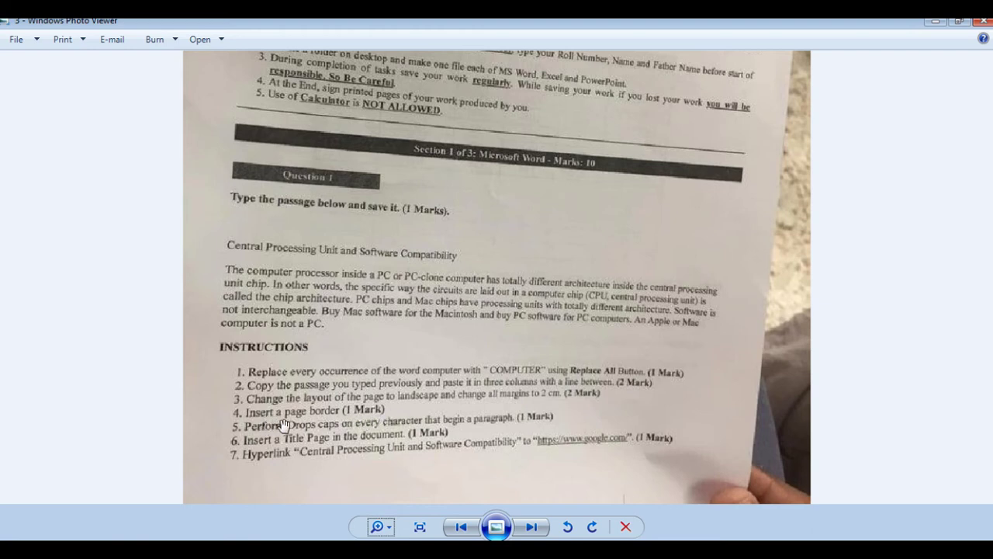
key("alt+Tab")
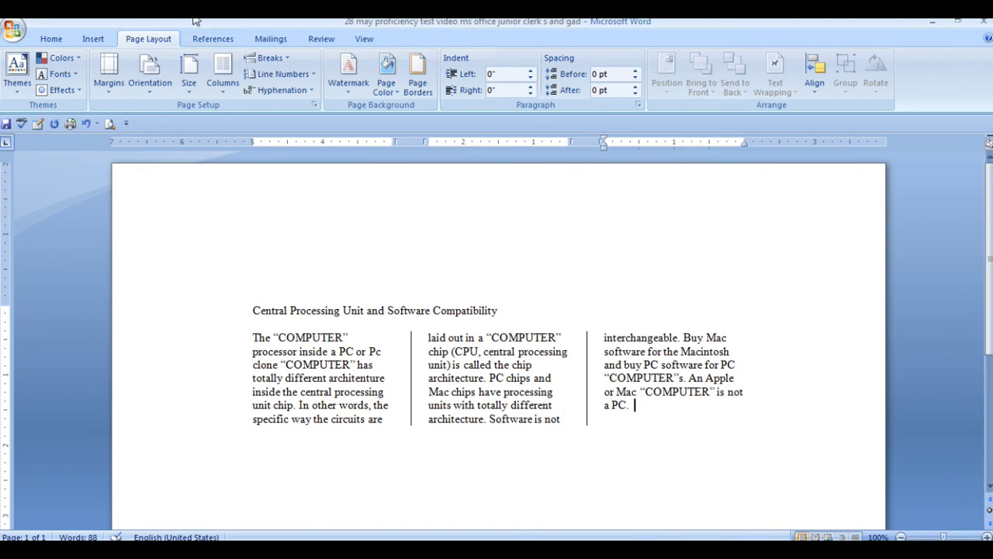
left_click(93, 38)
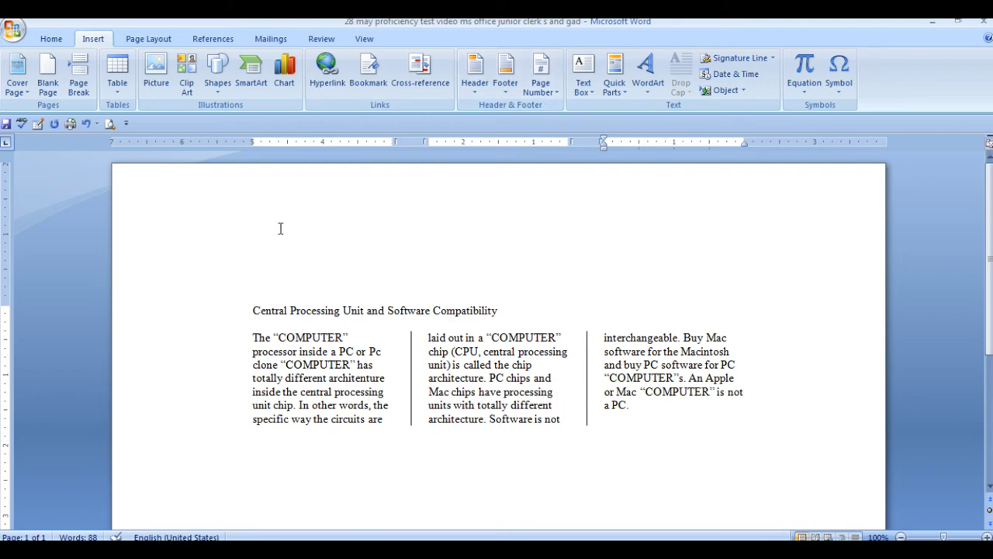
left_click(146, 40)
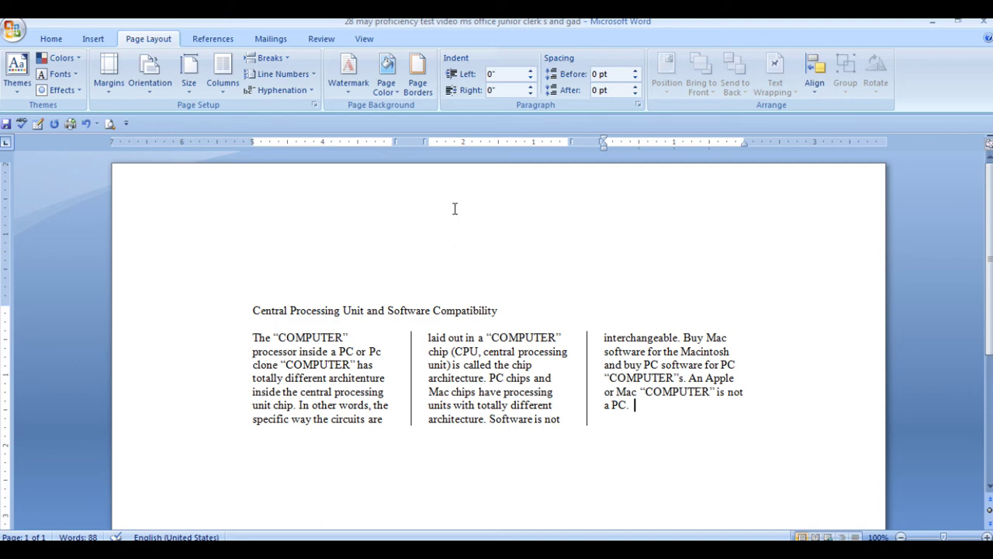
left_click(422, 84)
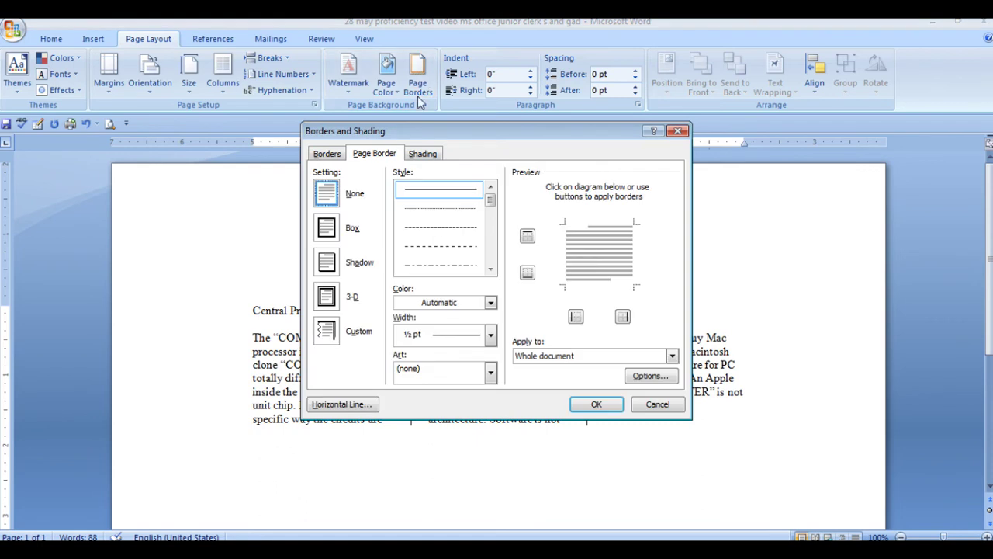
left_click(341, 232)
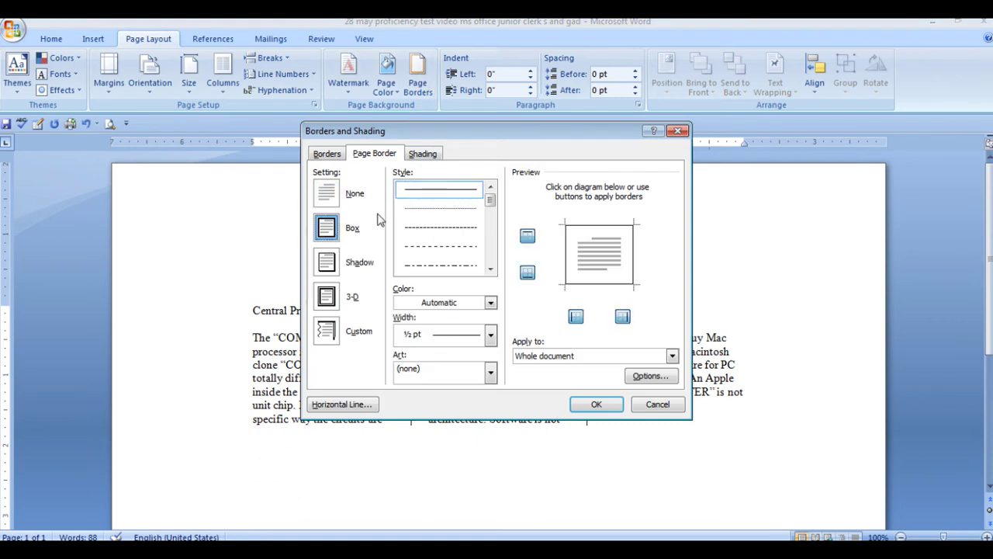
left_click_drag(490, 200, 491, 247)
left_click(446, 264)
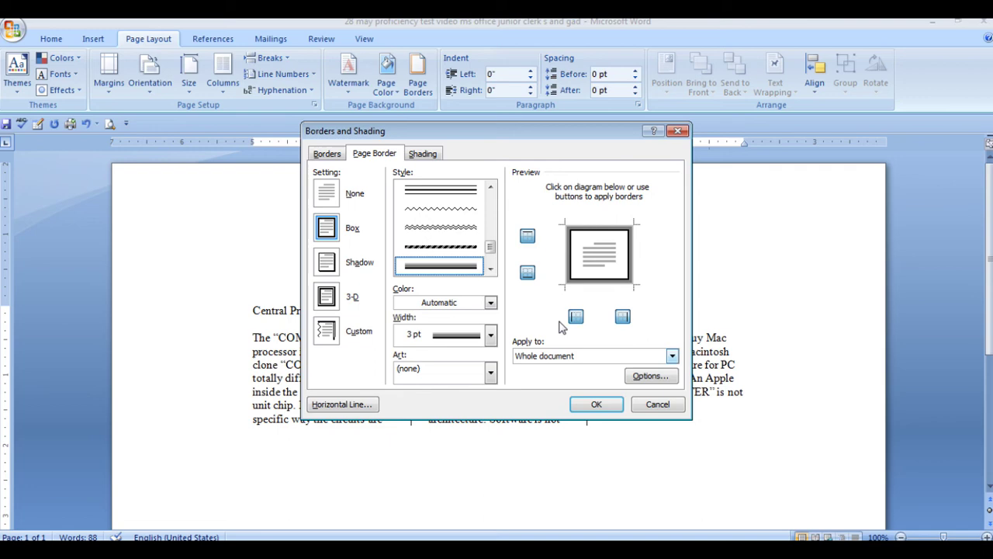
left_click(593, 405)
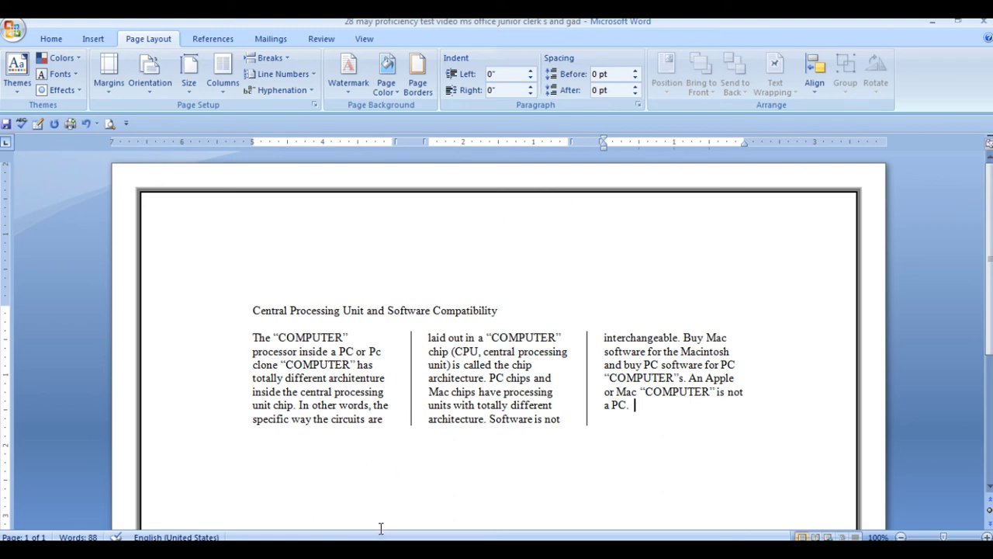
Following the test sheet, apply a Dropped drop cap to the first letter of the three-column passage
key("alt+Tab")
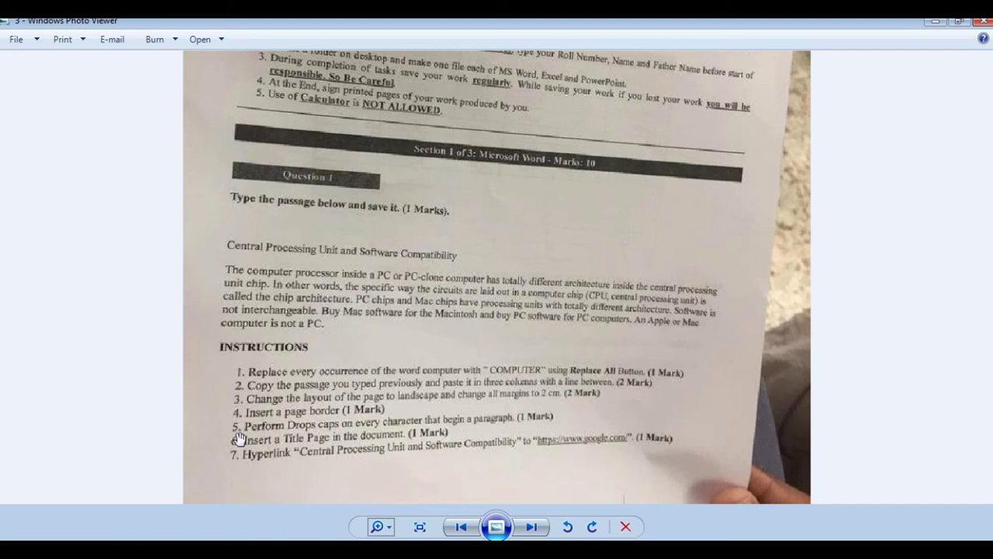
key("alt+Tab")
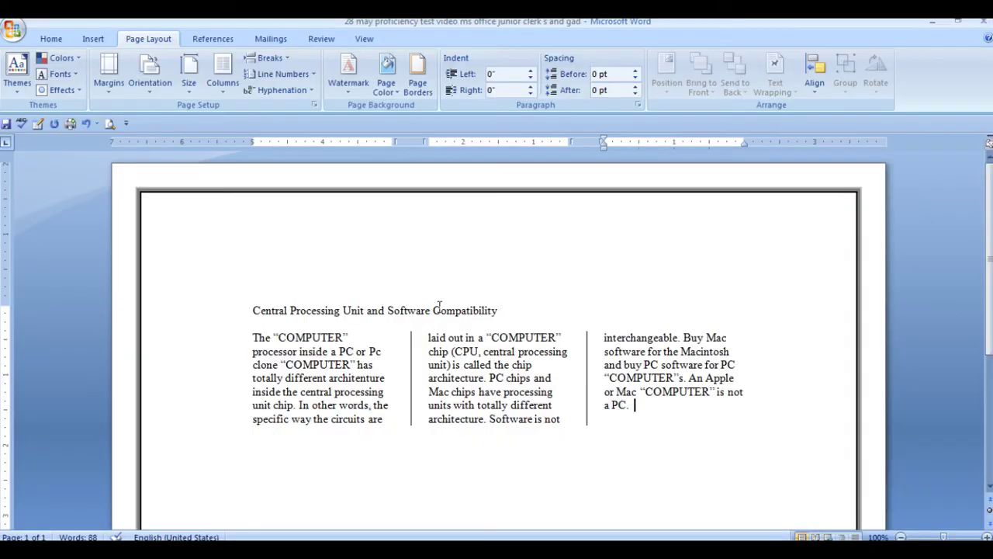
left_click_drag(252, 336, 402, 419)
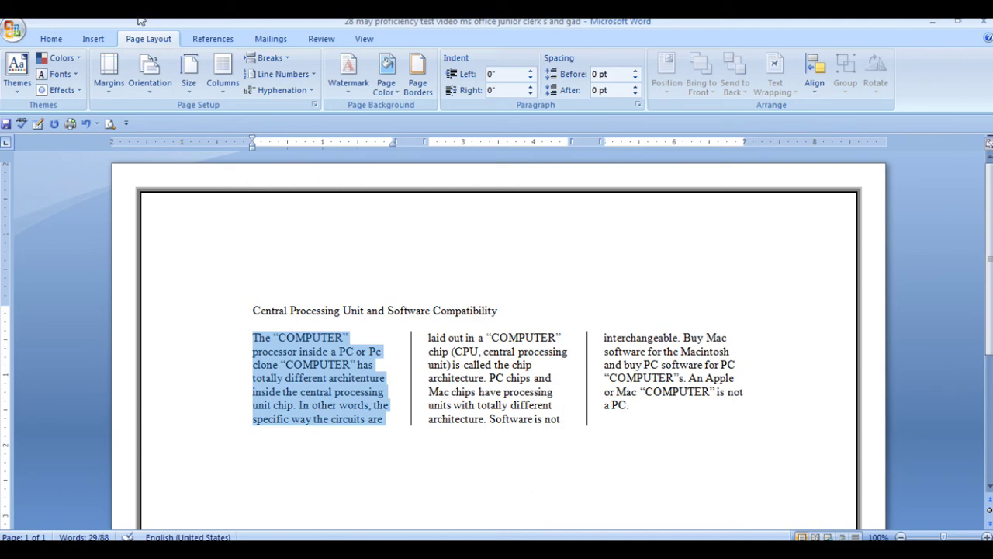
left_click(94, 39)
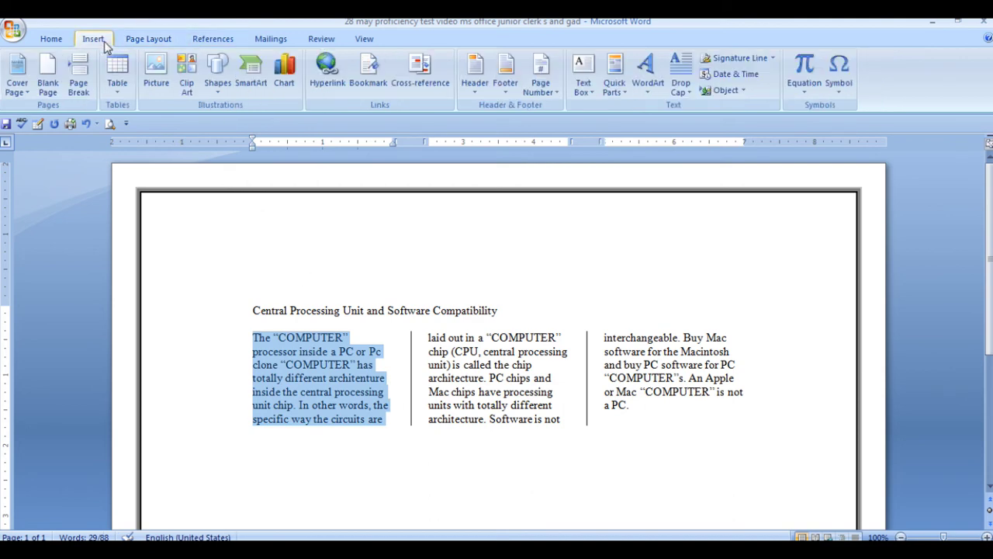
left_click(680, 78)
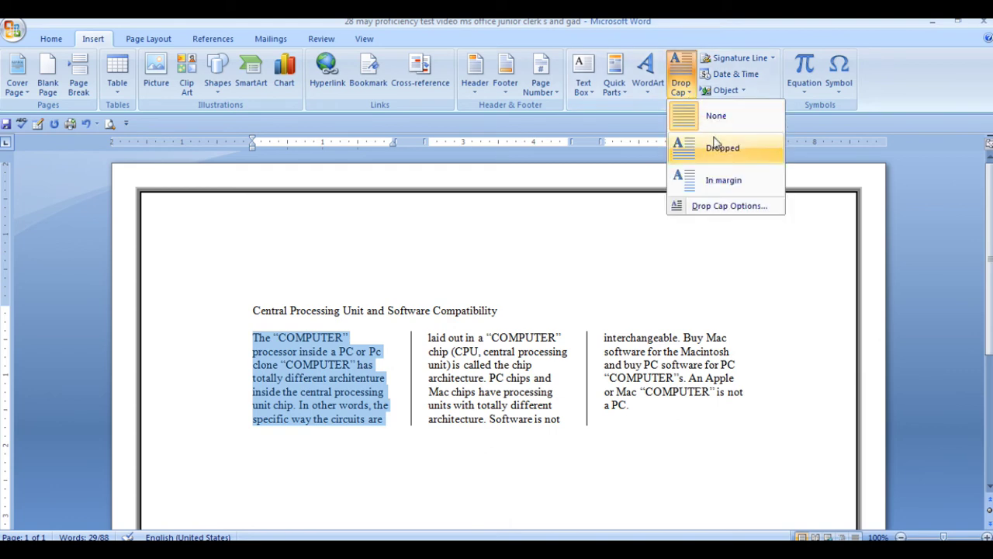
left_click(718, 146)
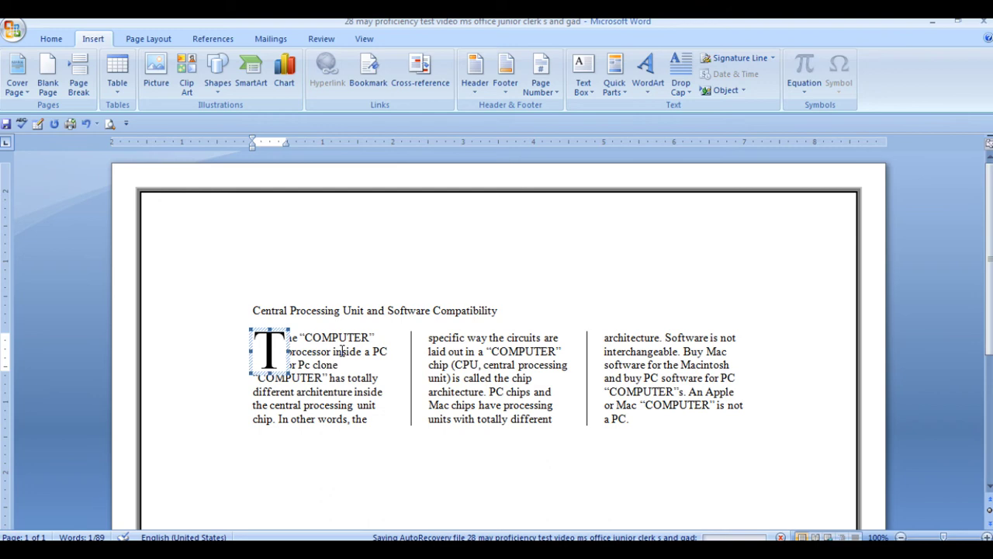
left_click(430, 339)
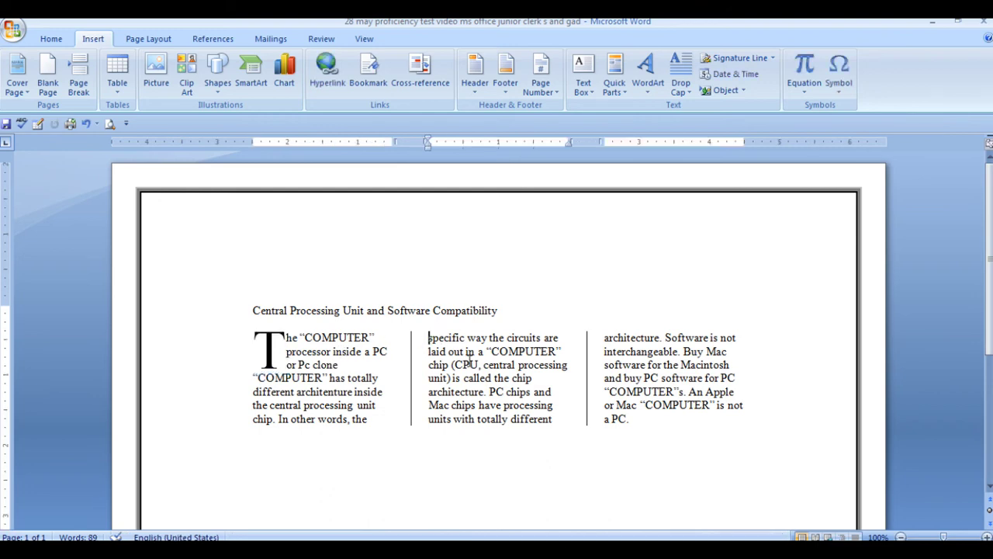
left_click(282, 355)
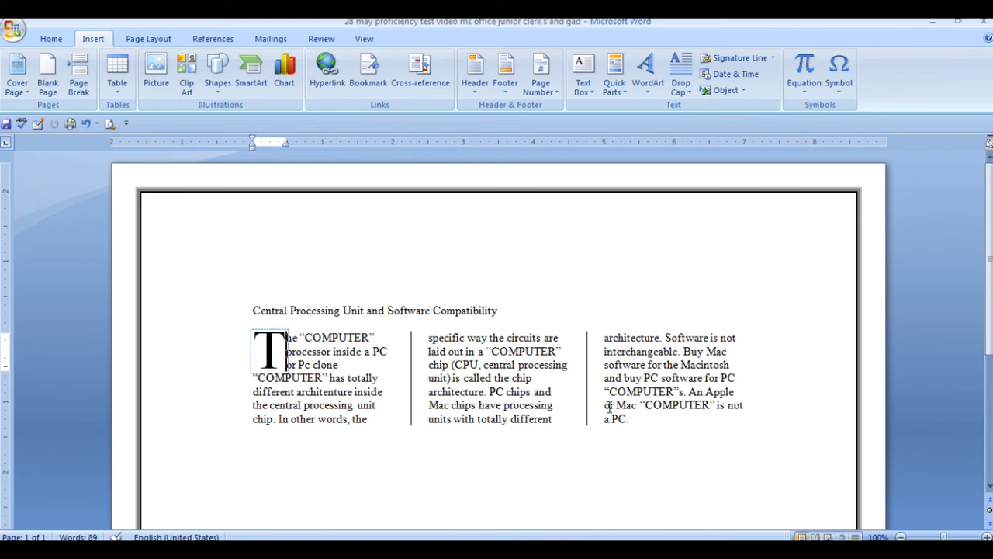
left_click(302, 362)
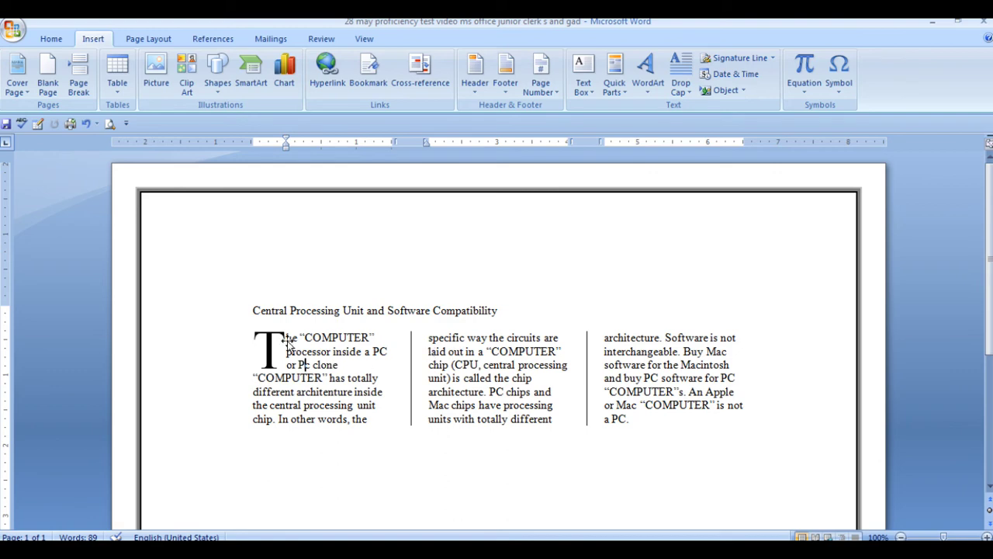
key("Delete")
type("c")
left_click(311, 352)
Check the test sheet, and format the heading "Central Processing Unit and Software Compatibility" in bold at 14 pt
key("alt+Tab")
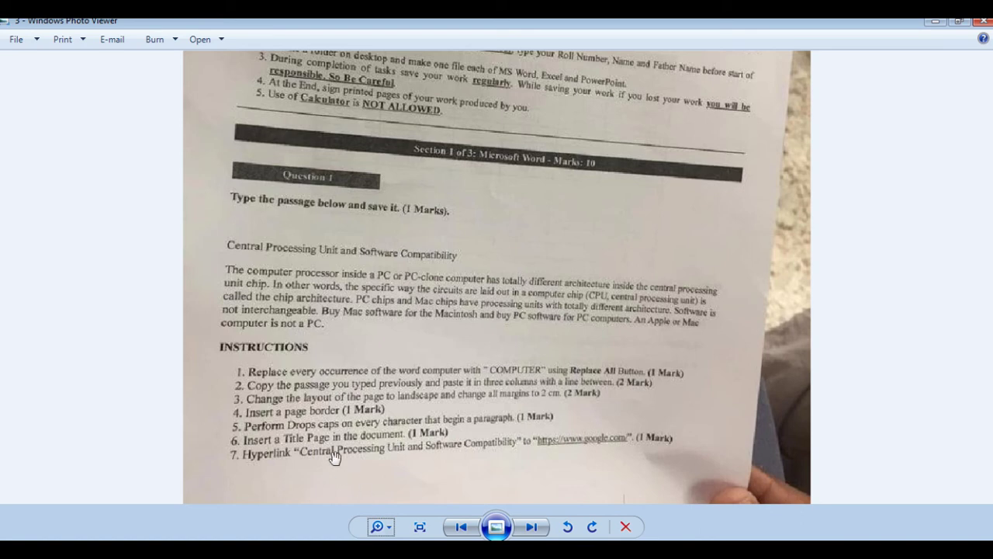
key("alt+Tab")
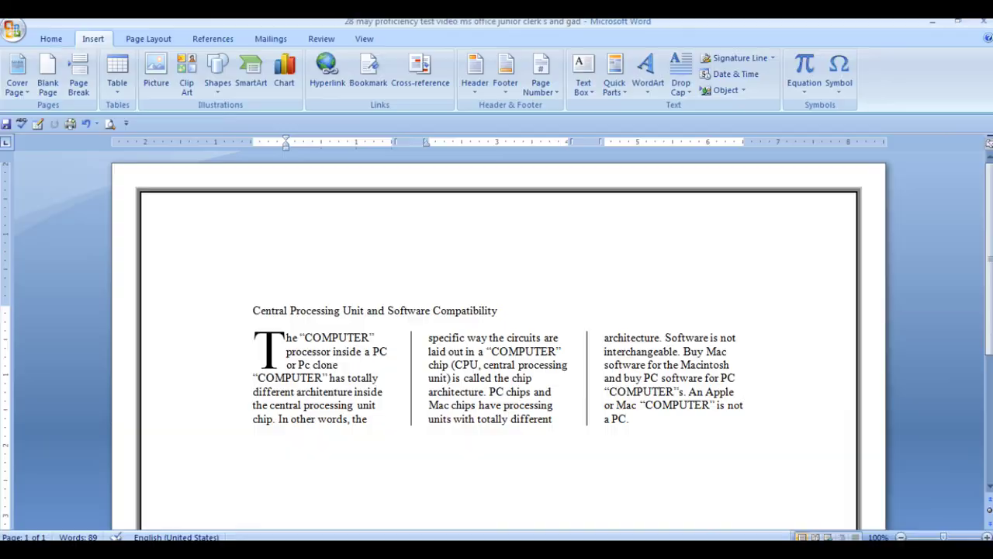
left_click_drag(253, 314, 501, 310)
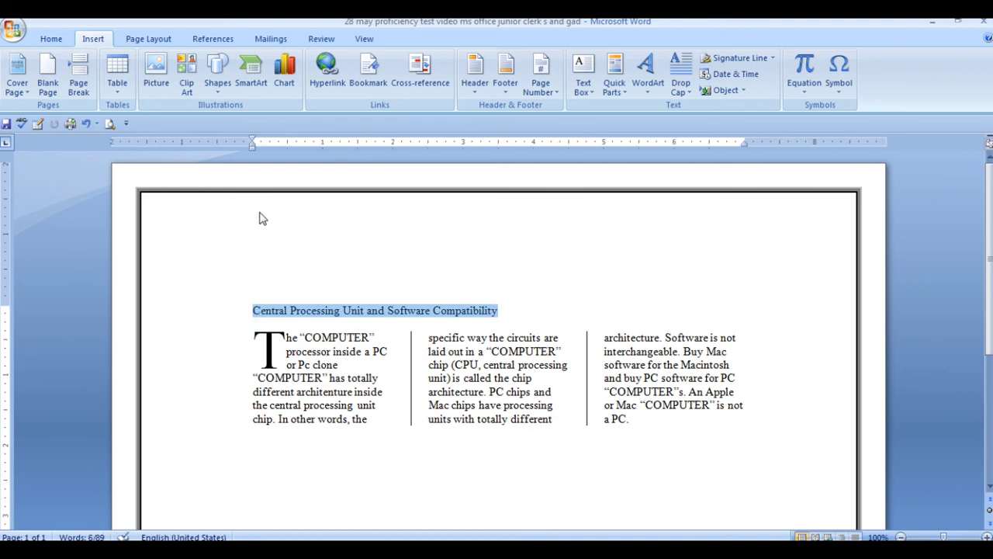
left_click(56, 40)
left_click(122, 85)
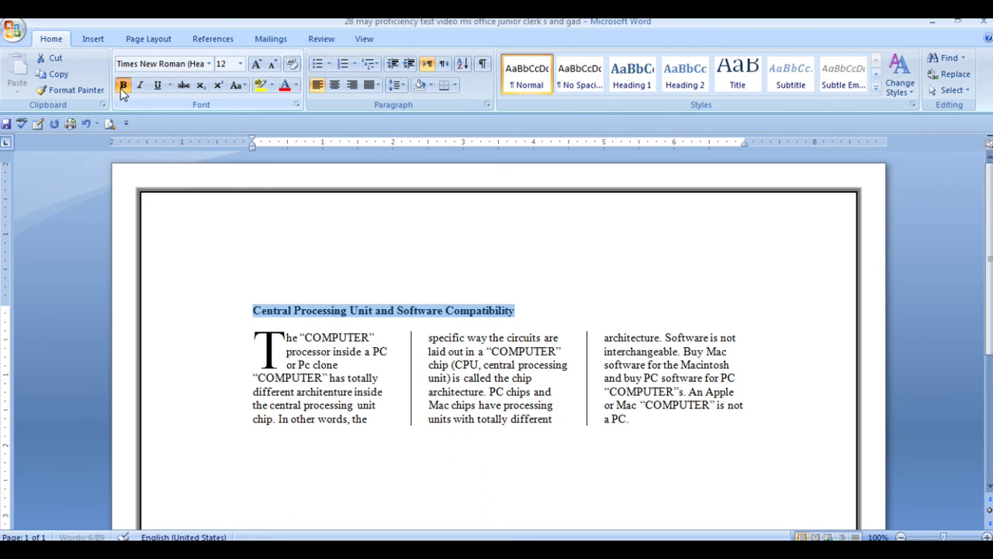
left_click(241, 65)
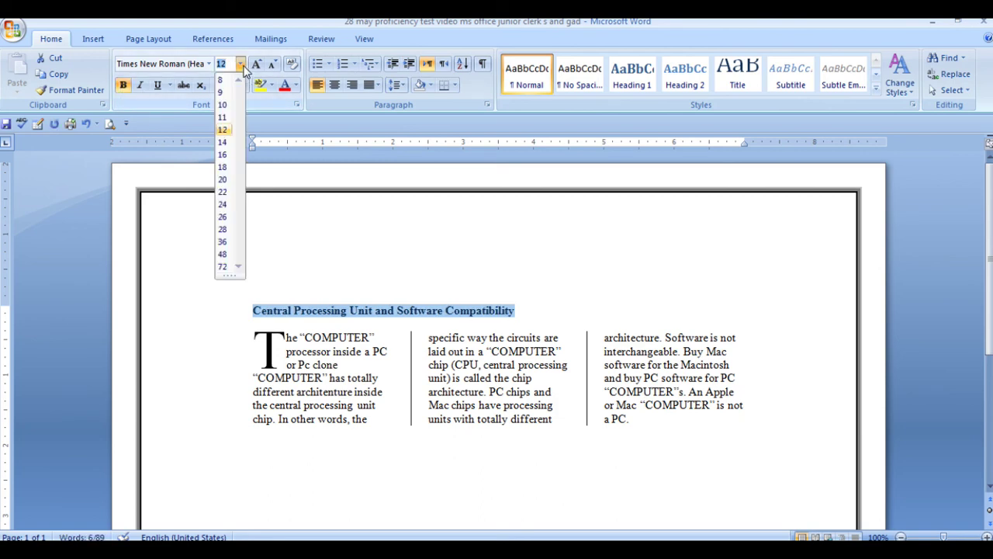
left_click(223, 142)
left_click(563, 310)
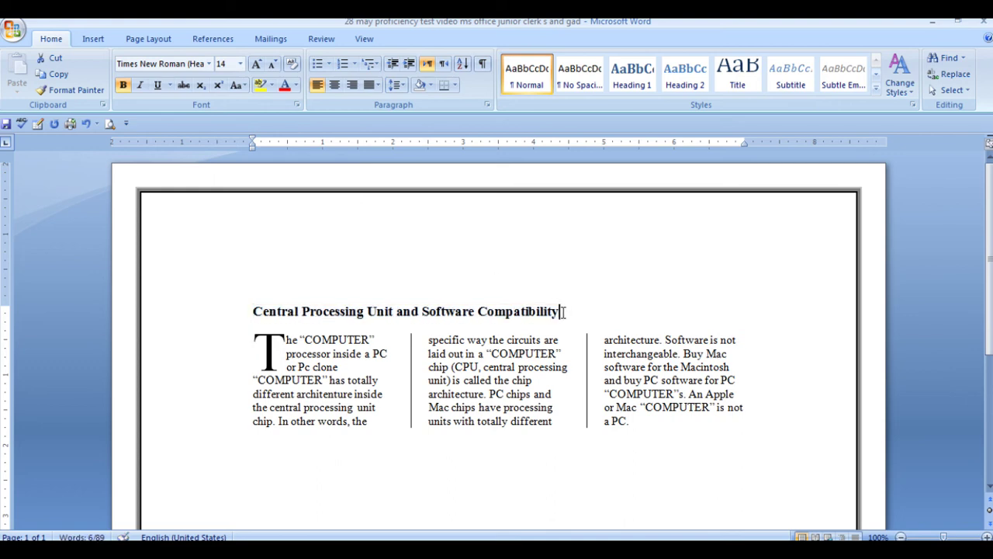
Try center and right alignment on the heading, and return it to left alignment
key("Left")
key("Left")
key("Left")
key("Left")
key("Left")
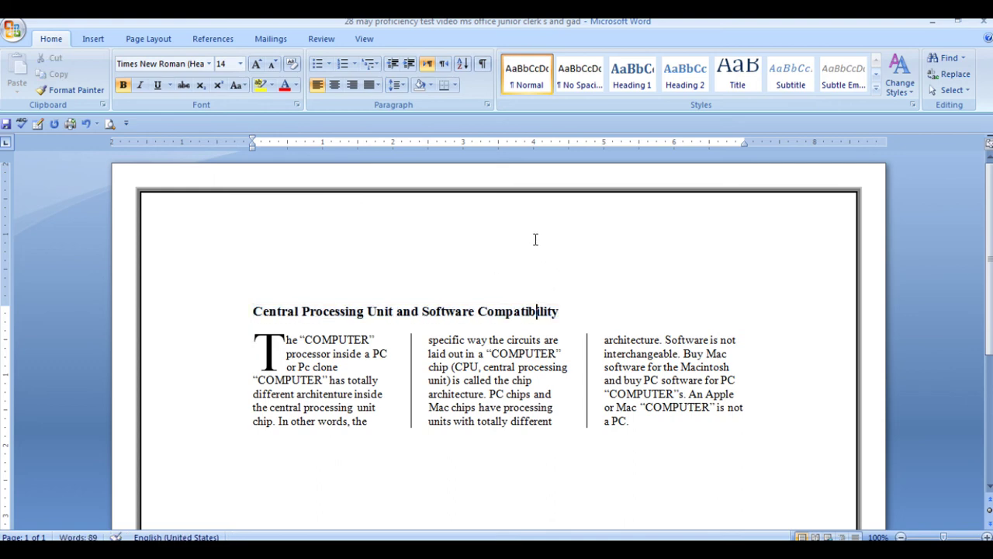
left_click(570, 313)
left_click(336, 90)
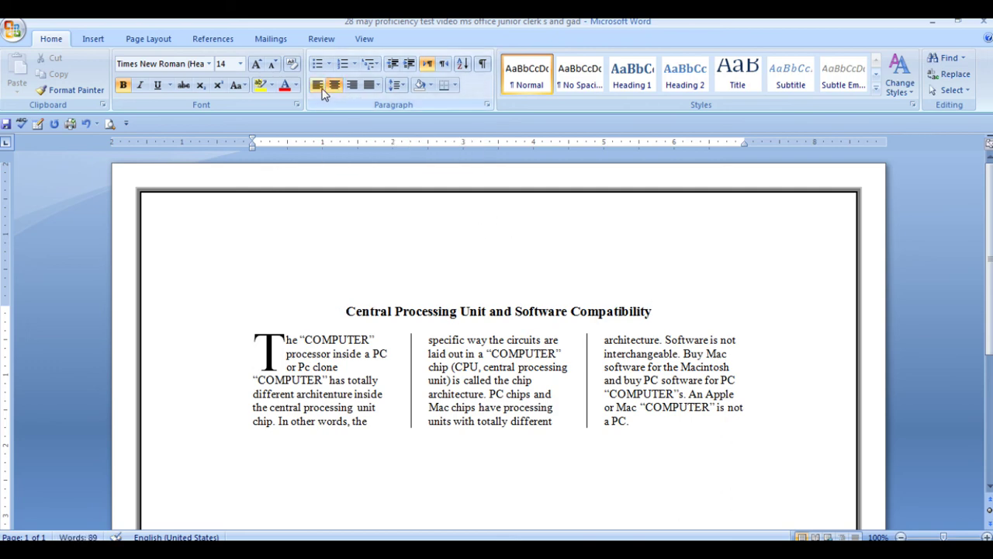
left_click(319, 87)
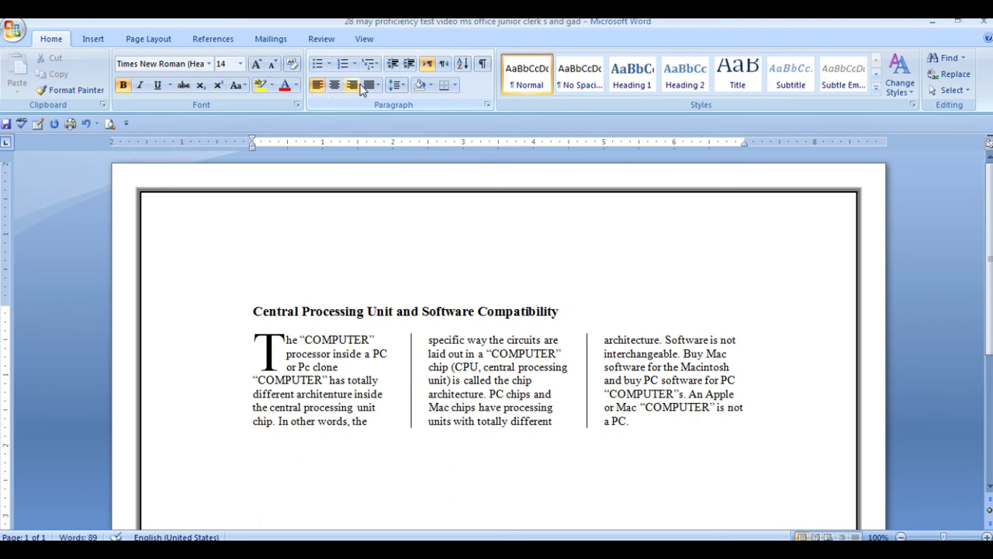
left_click(352, 87)
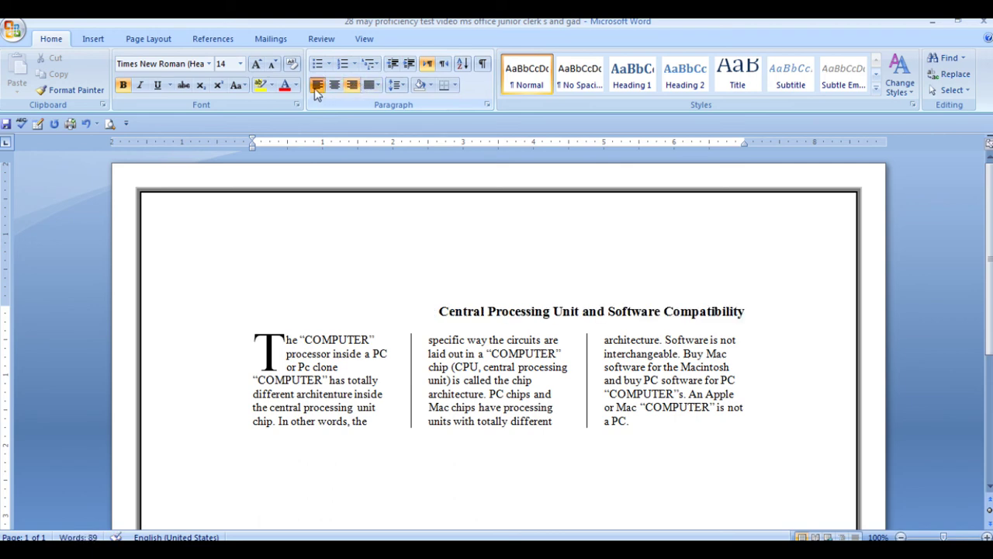
left_click(318, 87)
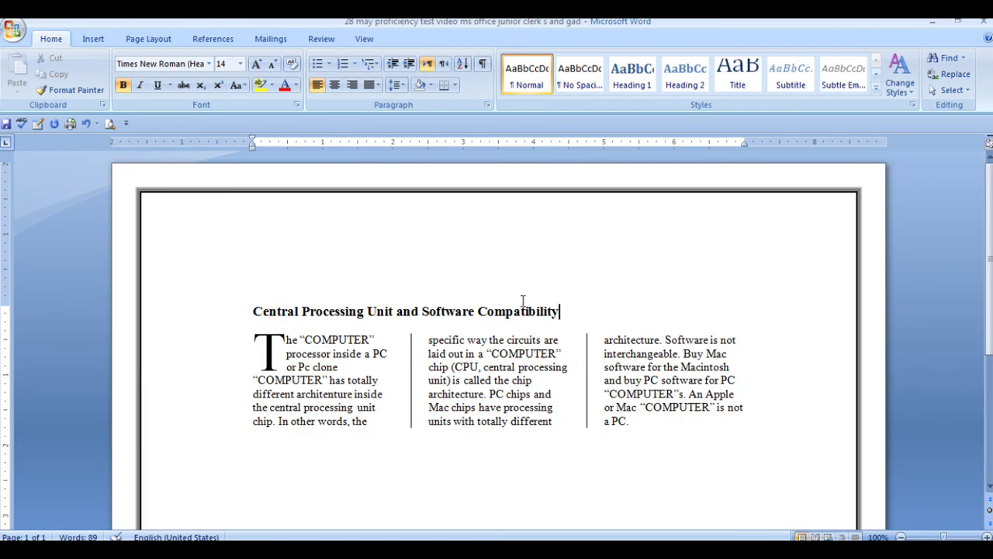
key("alt+Tab")
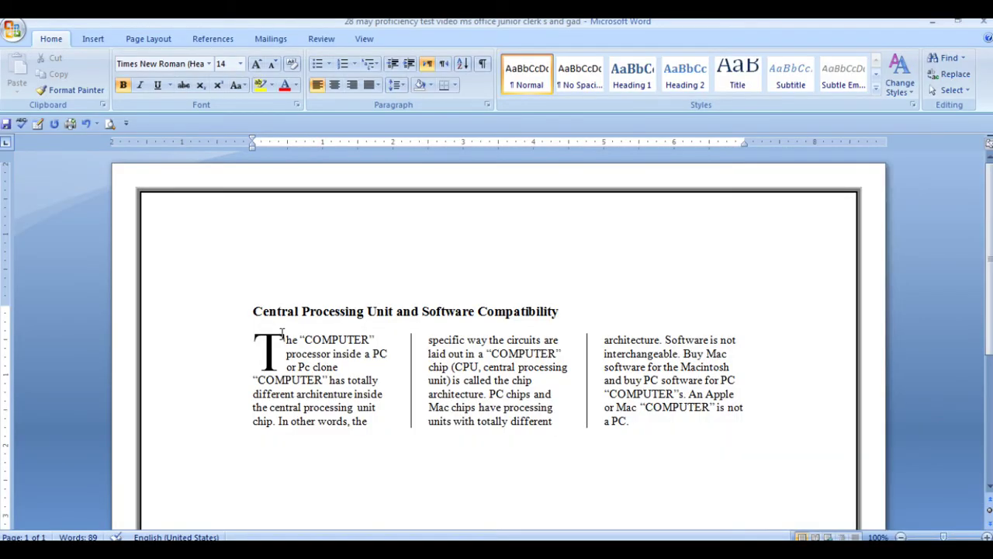
left_click_drag(253, 311, 536, 314)
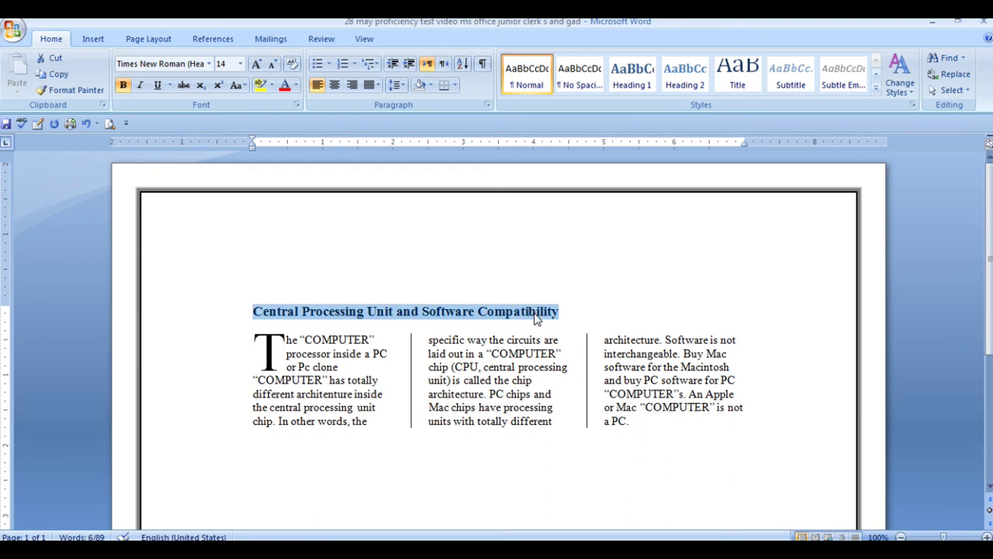
right_click(533, 314)
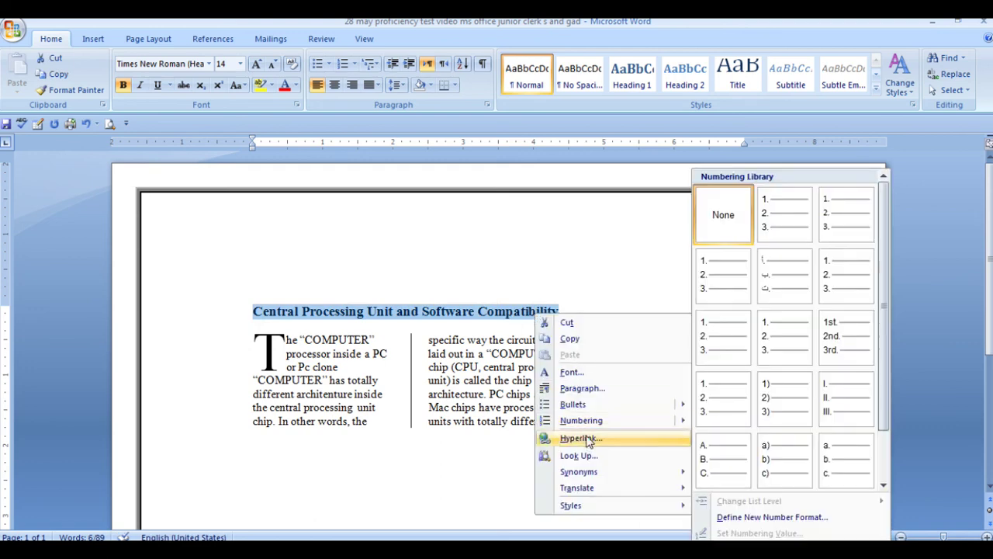
key("Escape")
key("Escape")
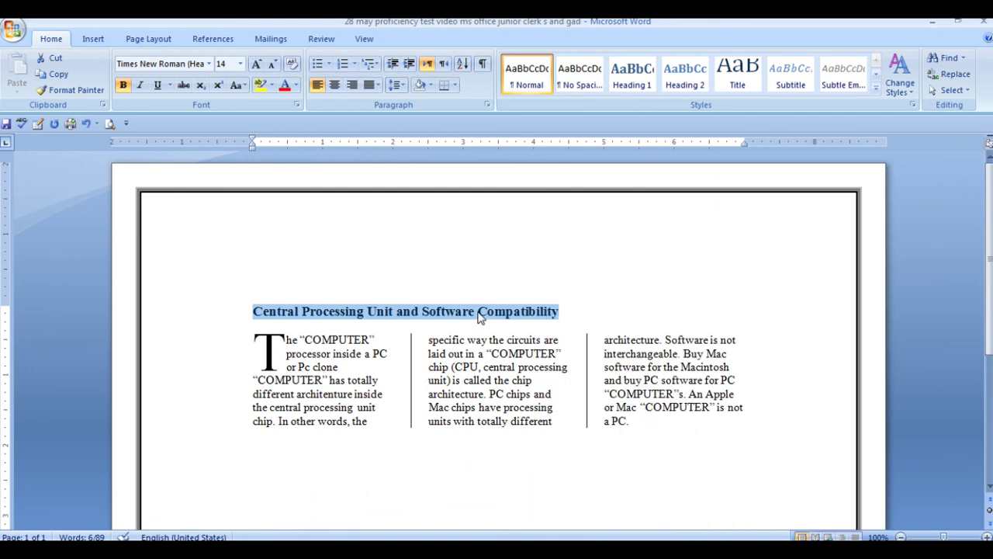
key("ctrl+k")
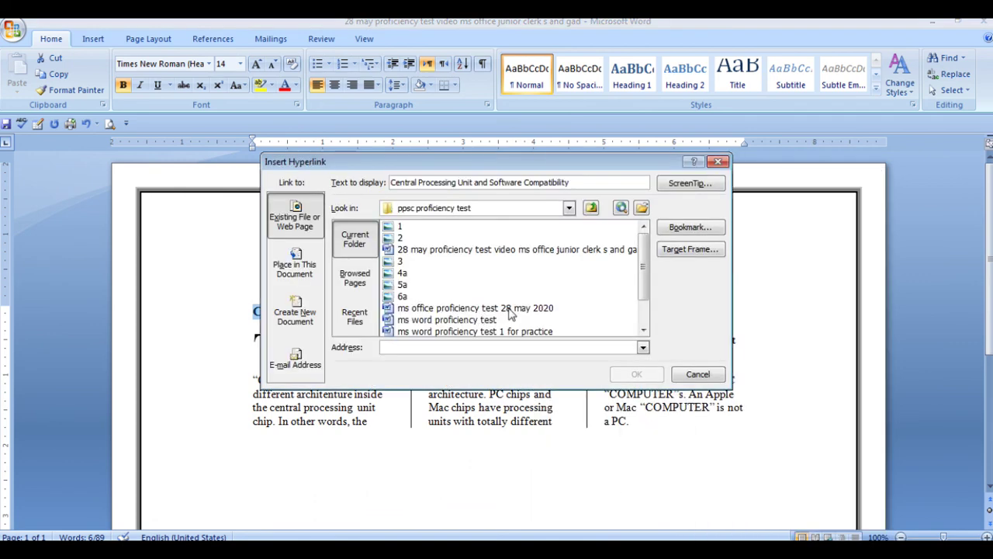
type("www.google.com")
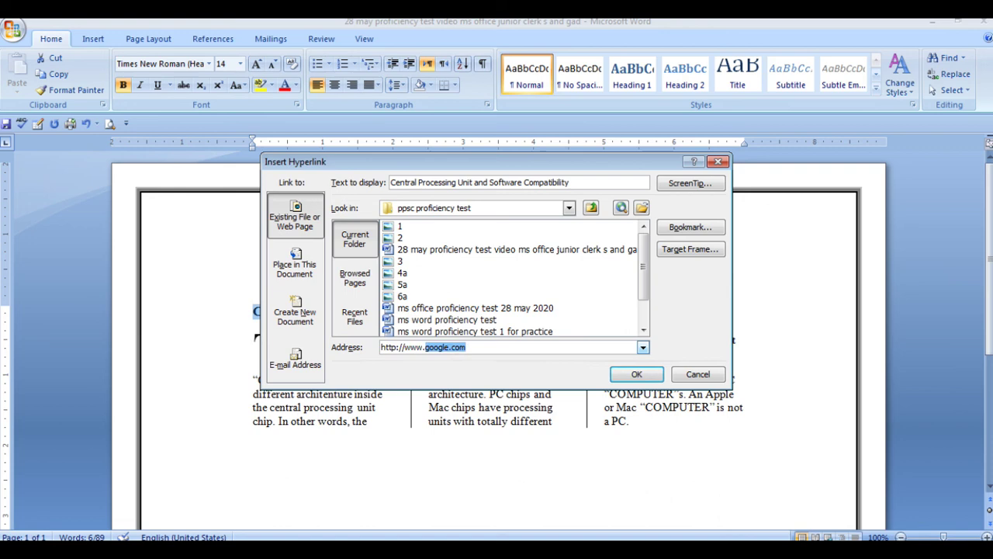
left_click(486, 347)
left_click(627, 377)
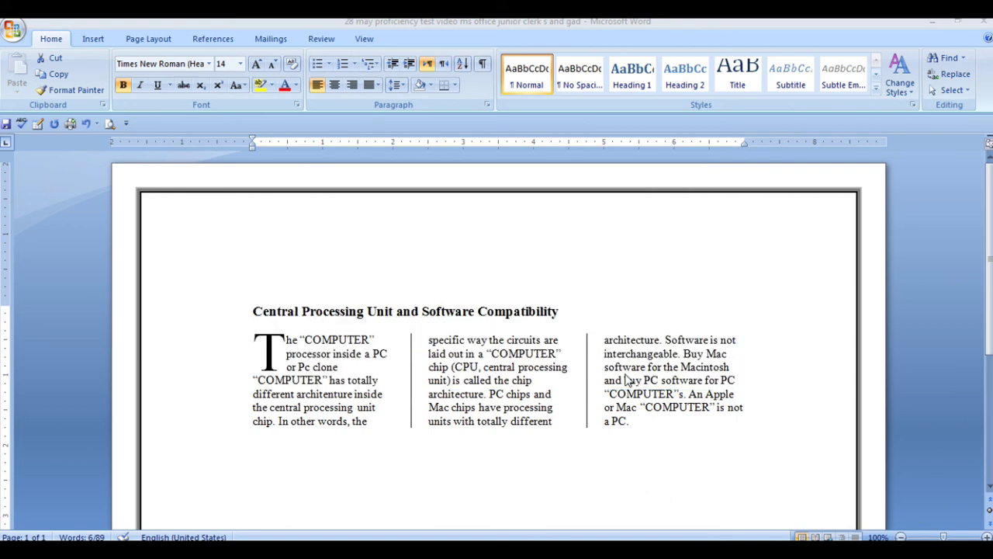
mouse_move(489, 318)
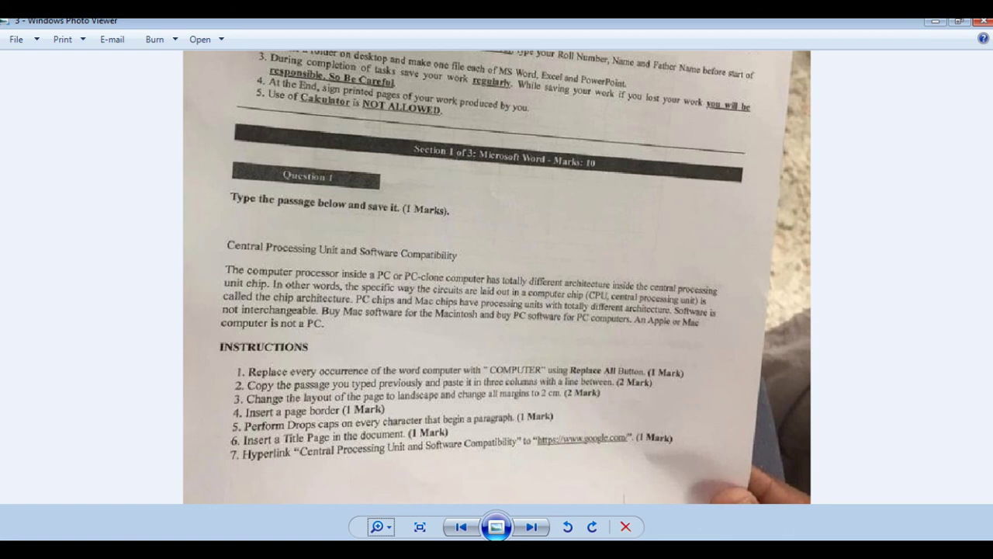
key("alt+Tab")
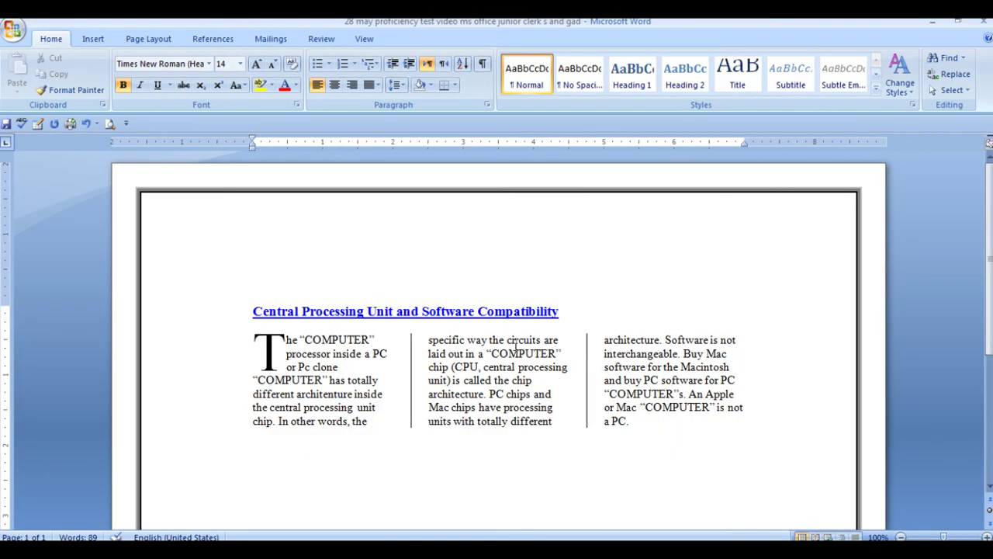